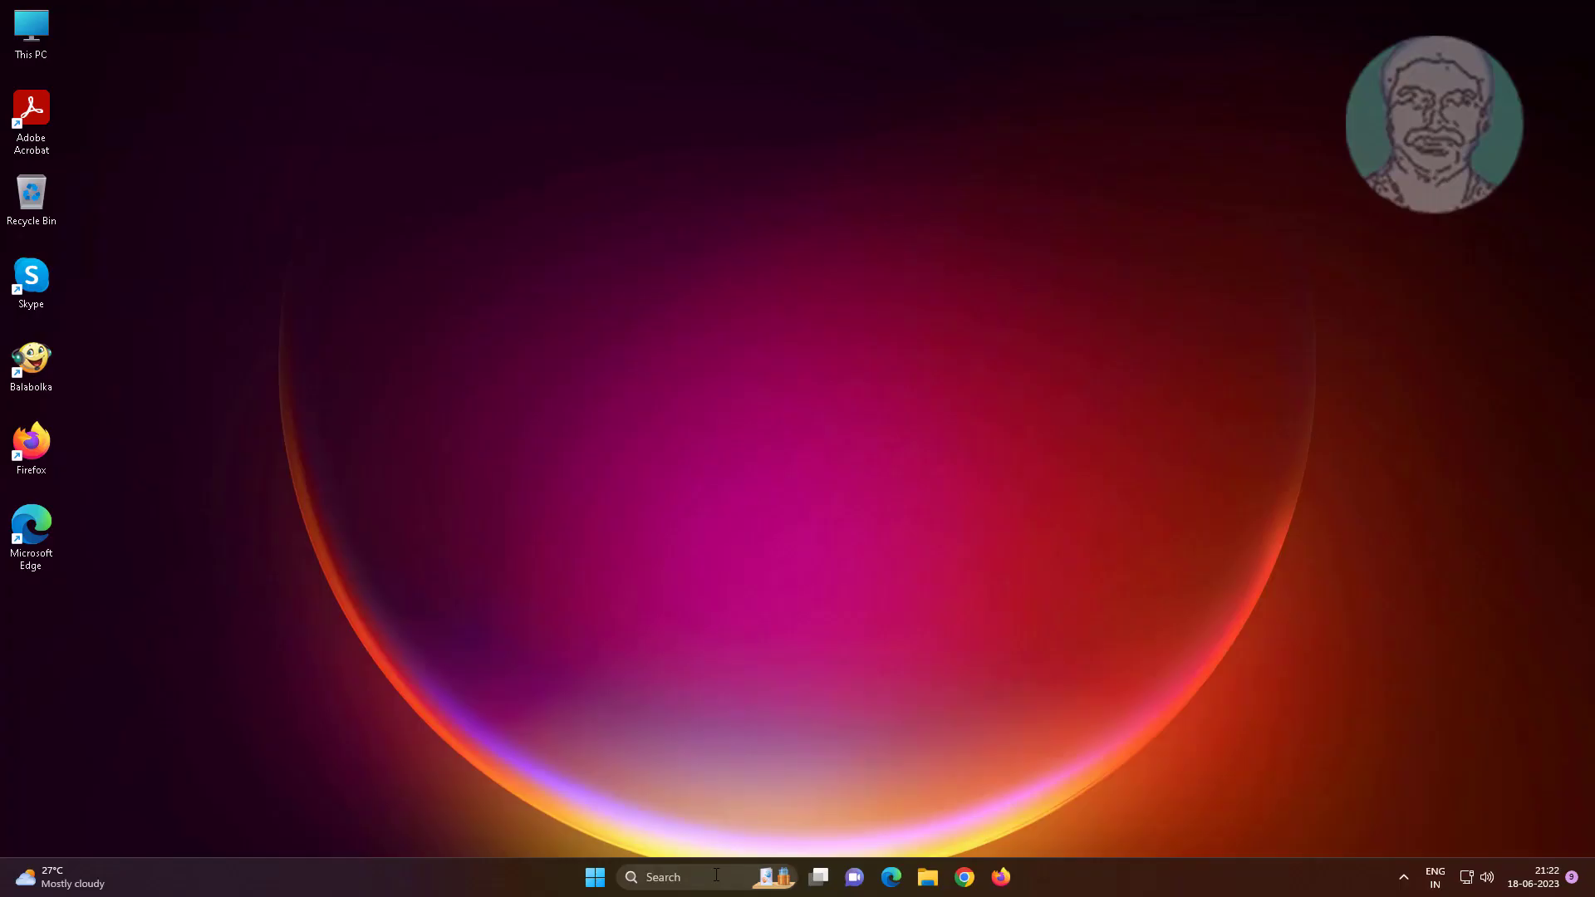
Step: Launch Chrome and go to the Privacy and security settings
left_click(964, 880)
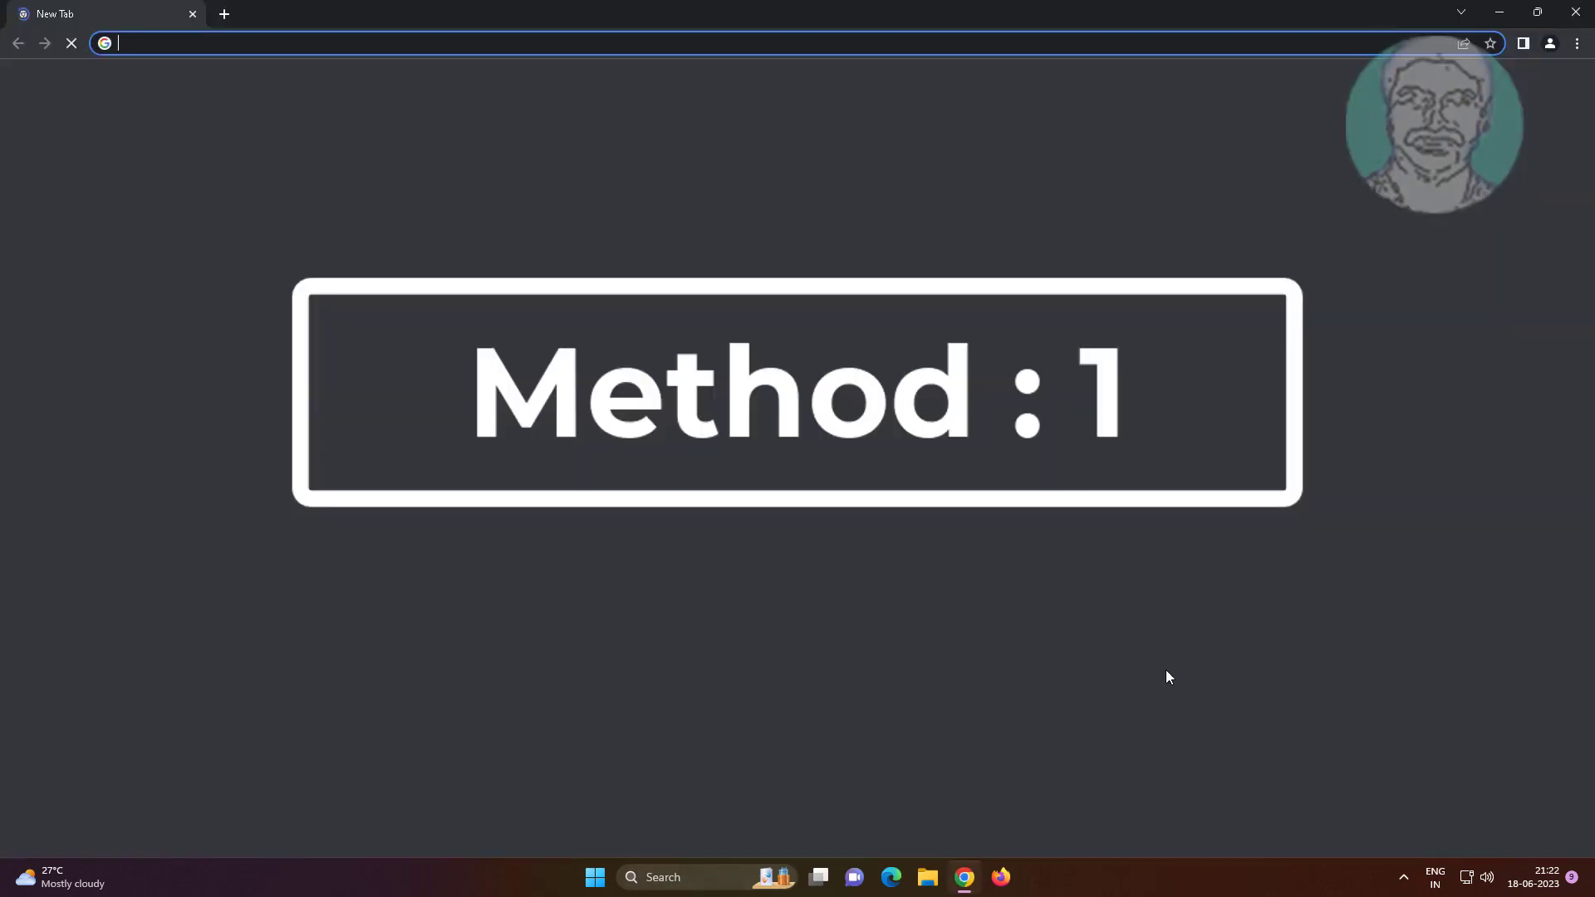
left_click(1576, 43)
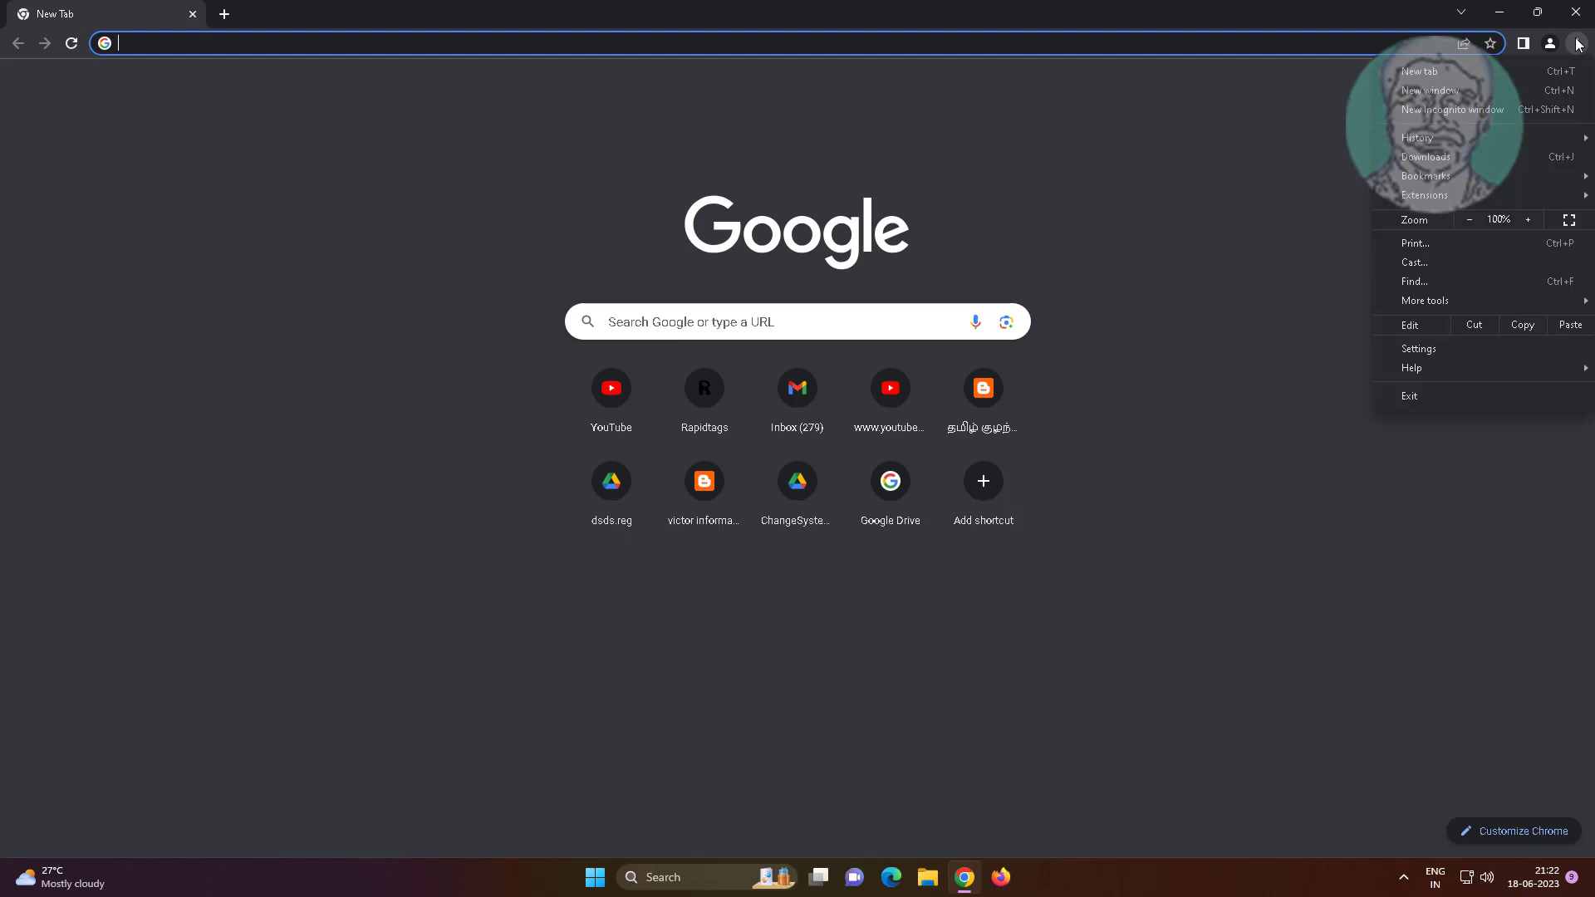
left_click(1429, 349)
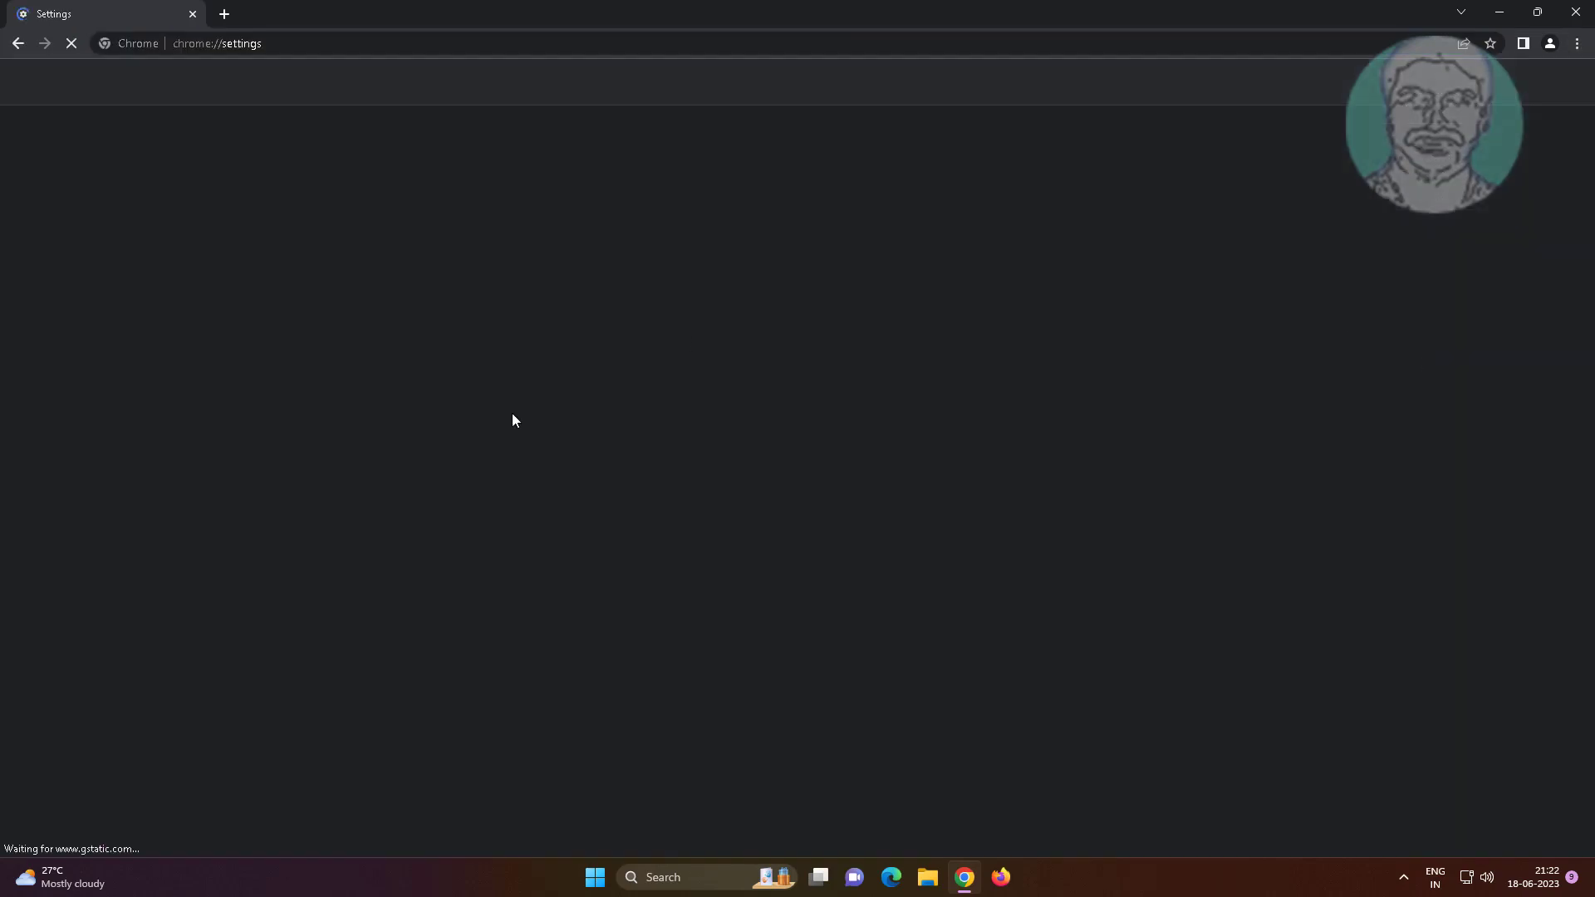
left_click(106, 195)
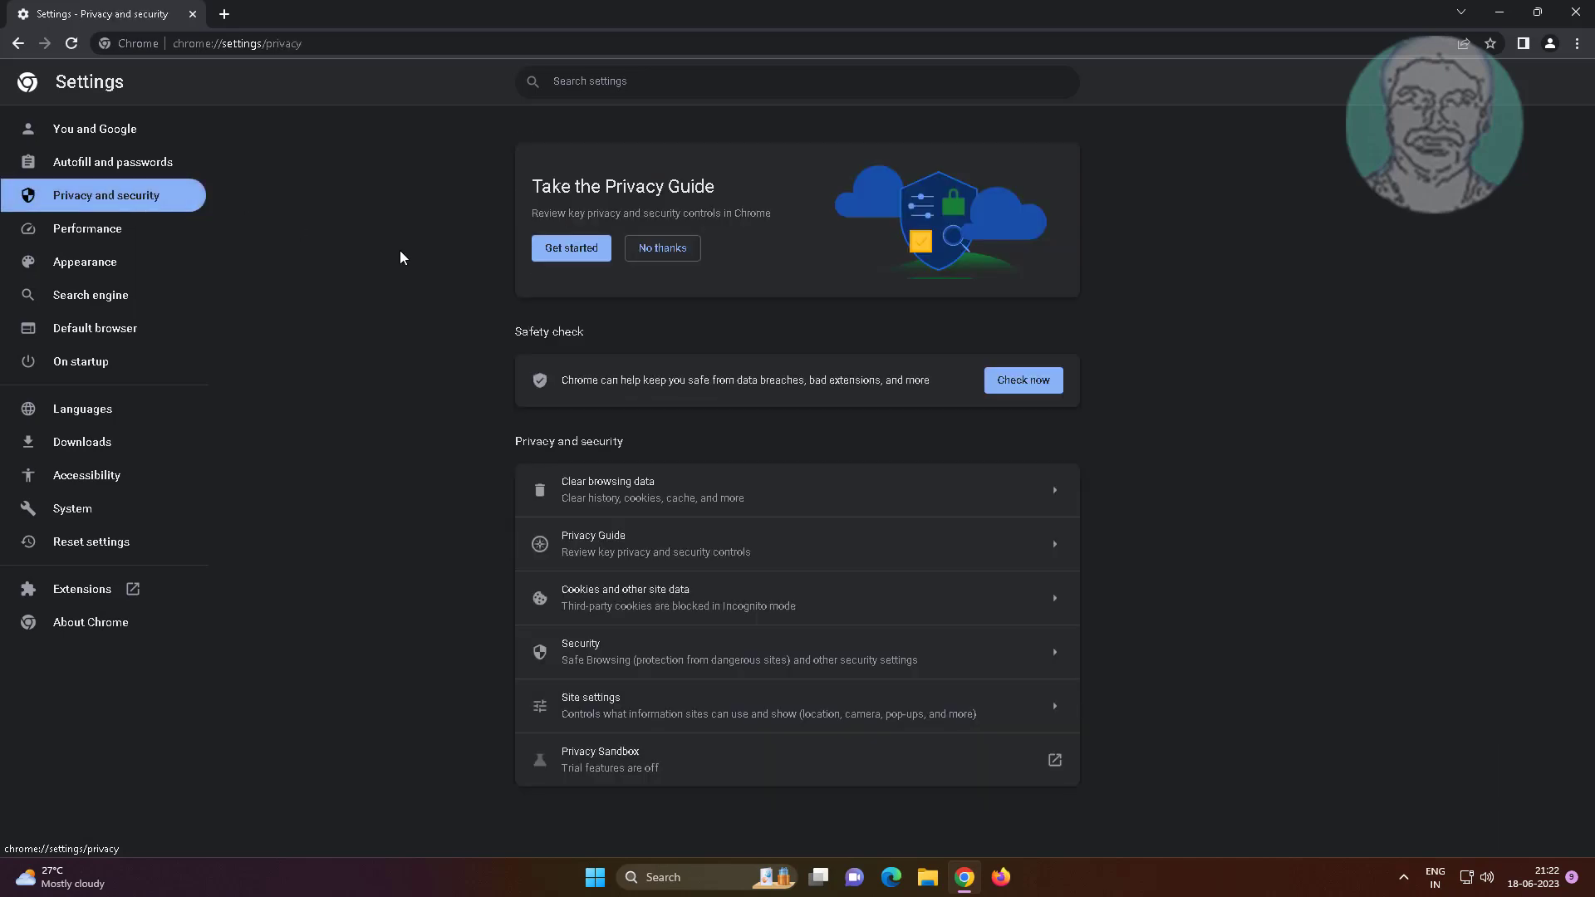
Step: Clear all-time browsing history, cookies and cached images, then close Chrome
left_click(661, 489)
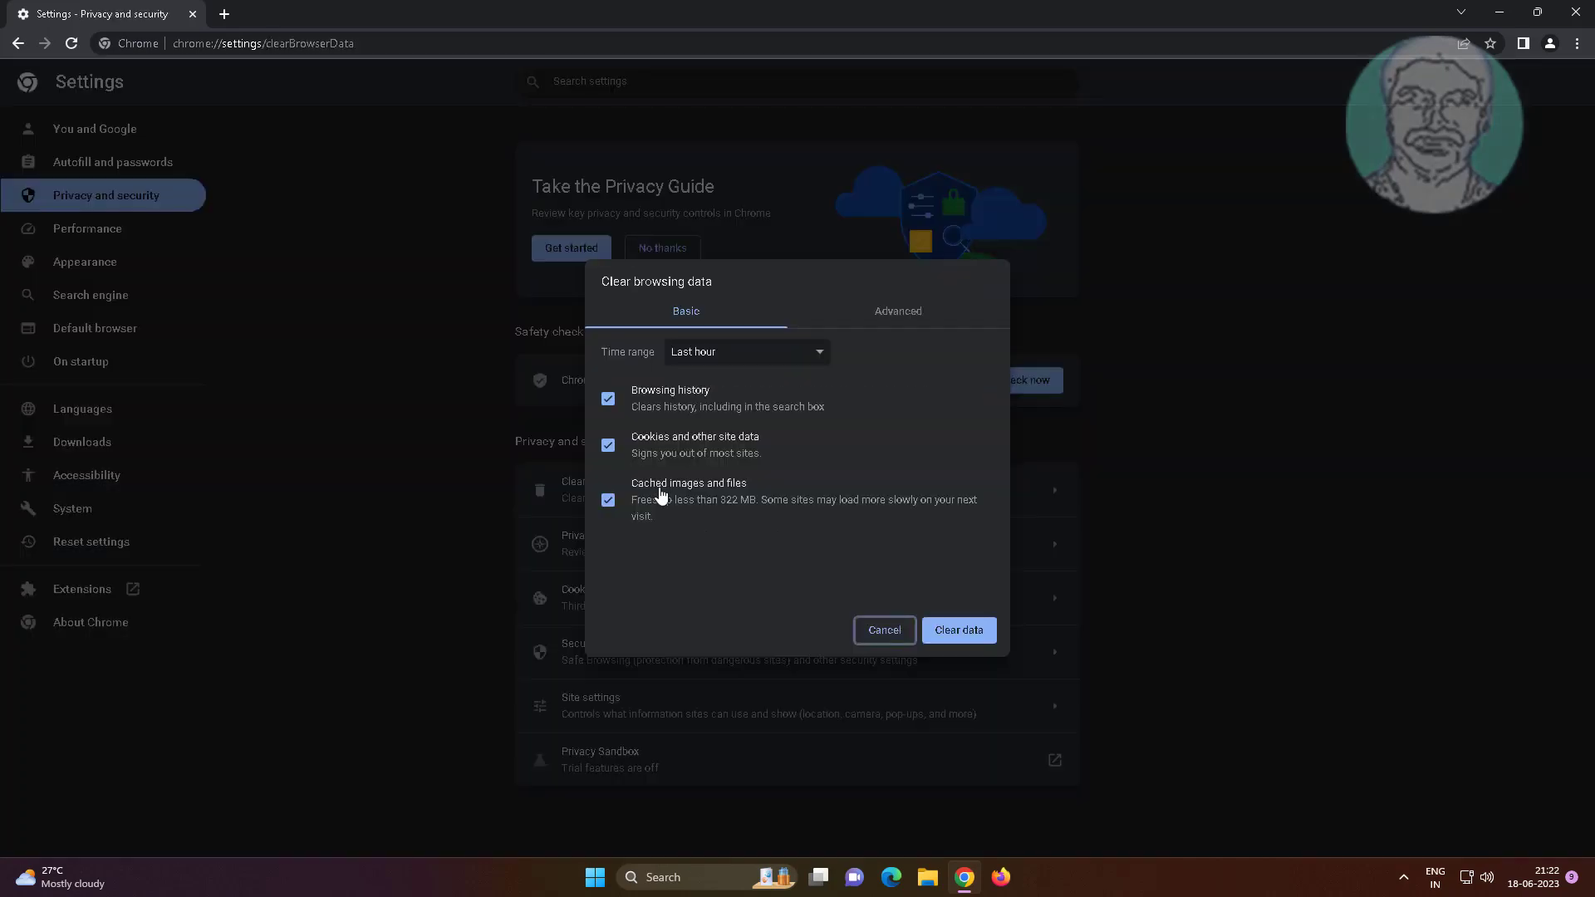
left_click(805, 374)
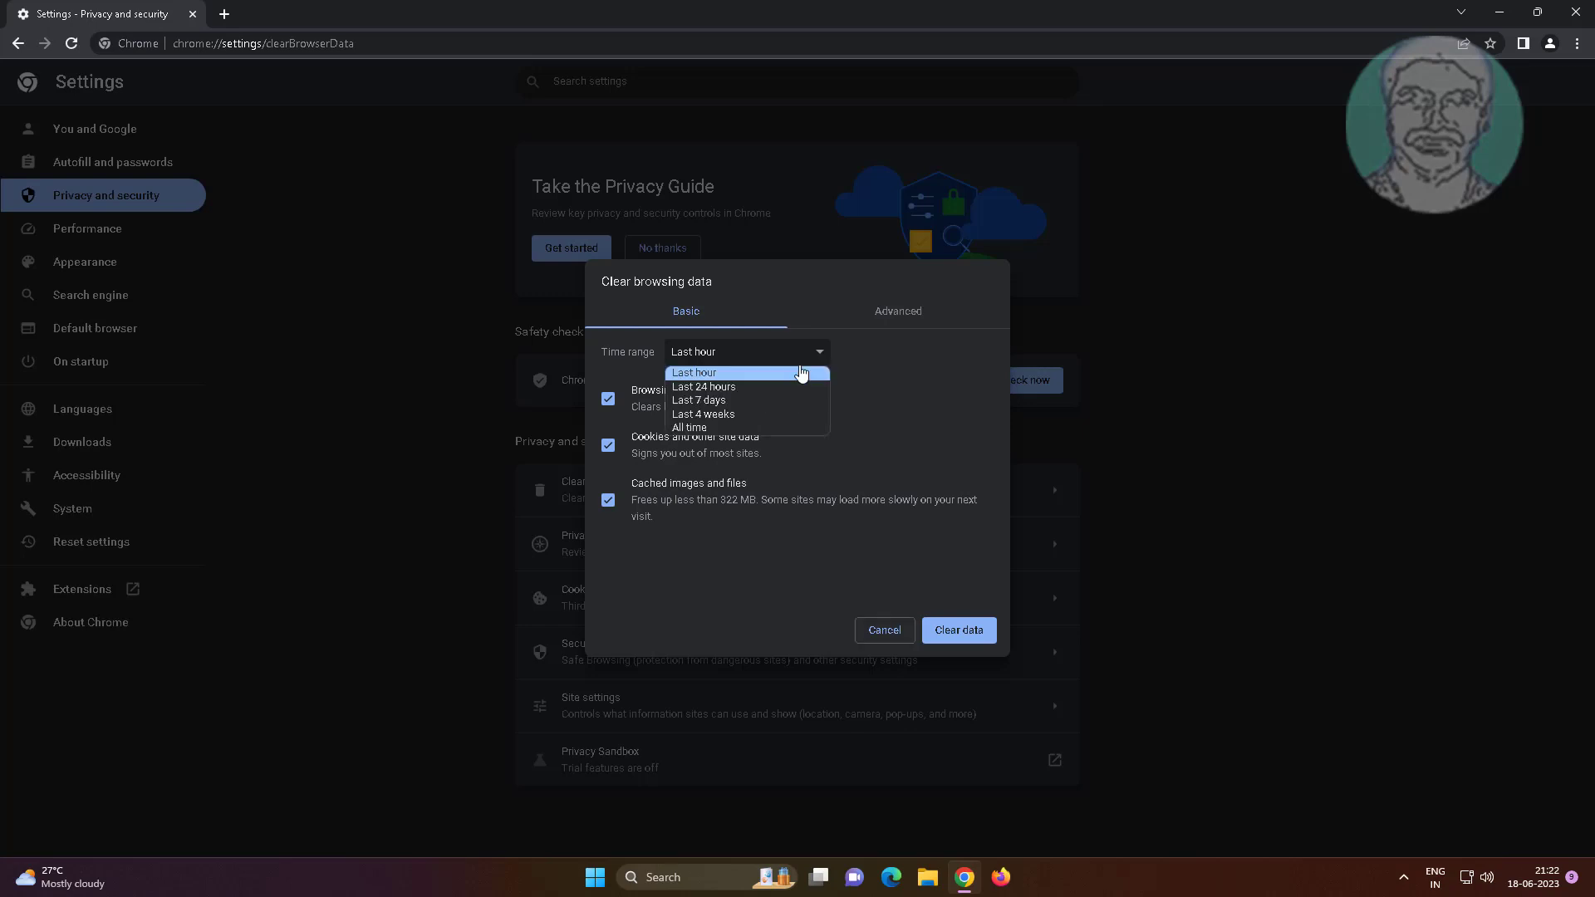
left_click(708, 430)
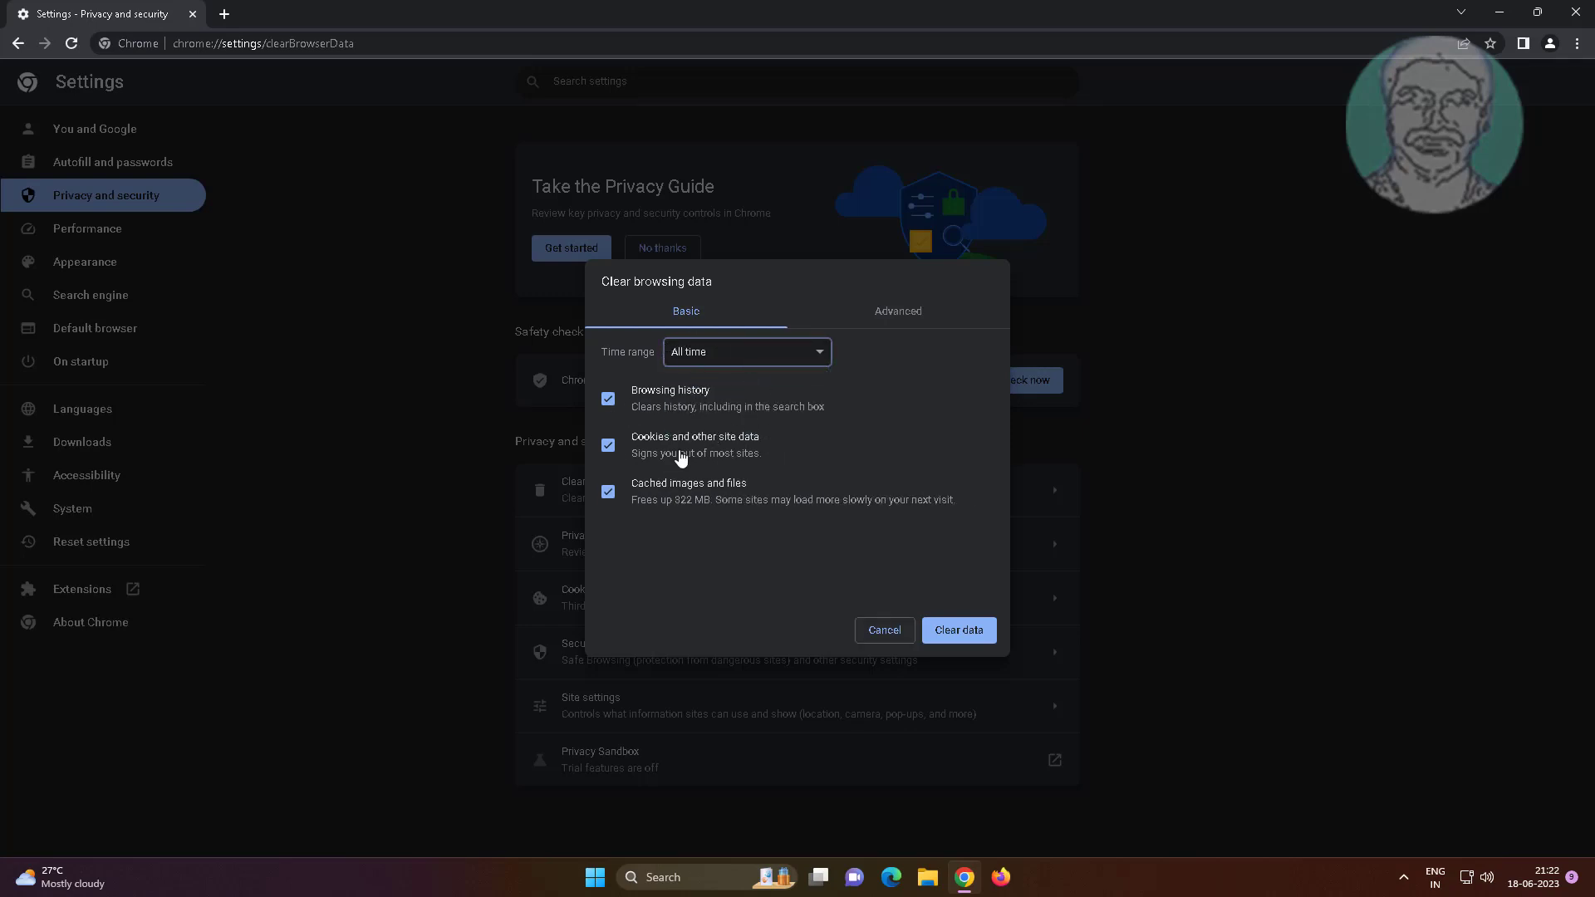
left_click(960, 629)
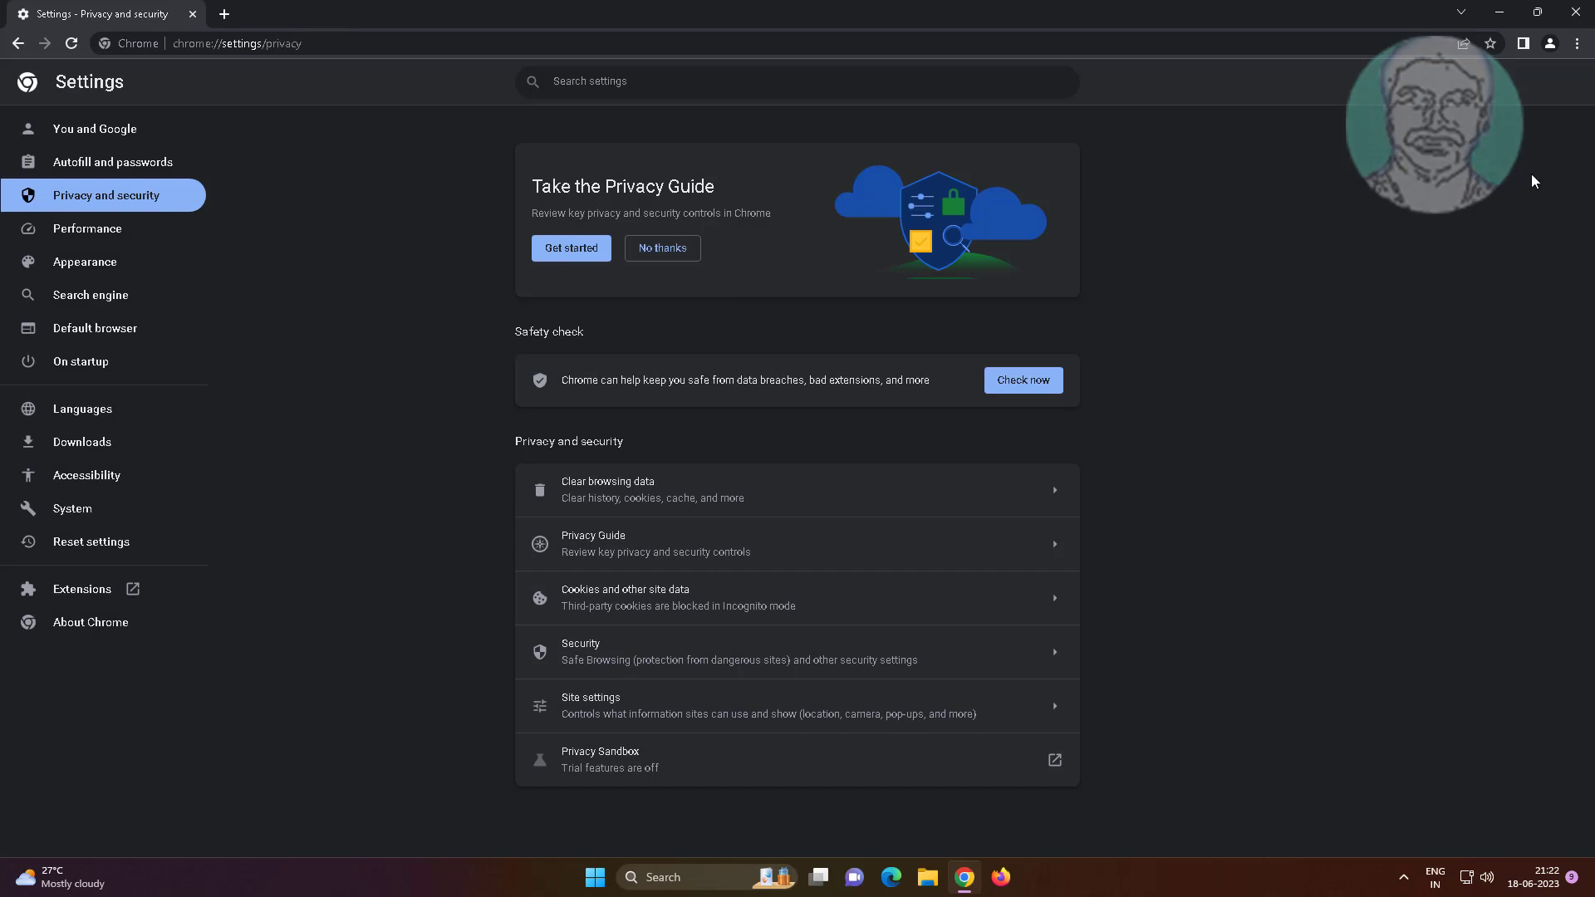
left_click(1575, 12)
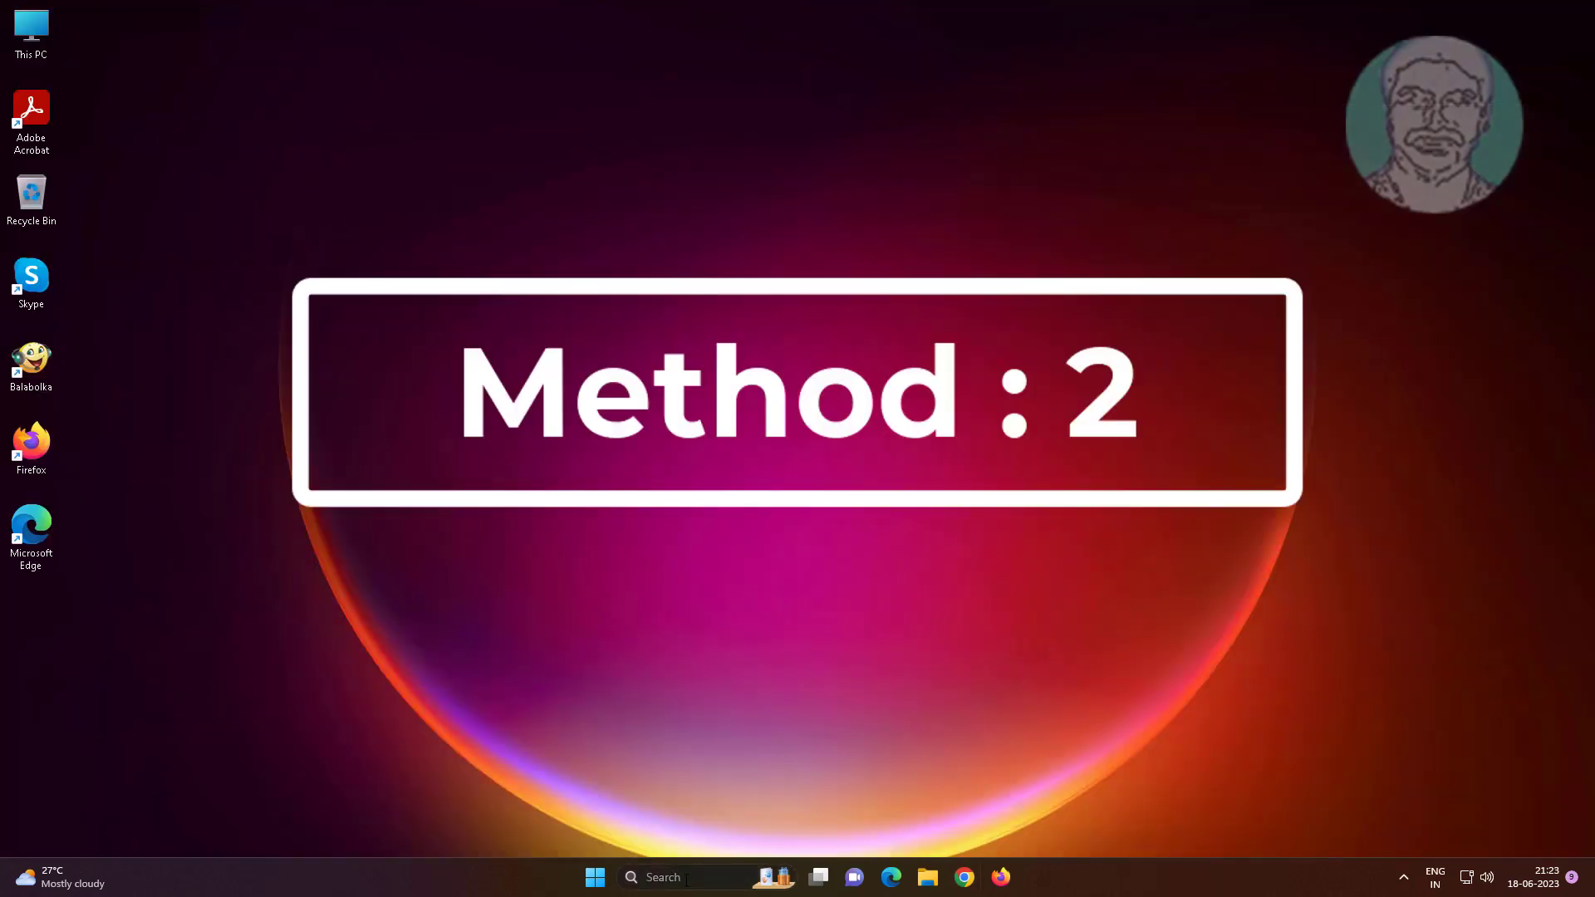
Step: Clear the SSL state on the Internet Options Content tab and close the window
left_click(662, 877)
type("inte")
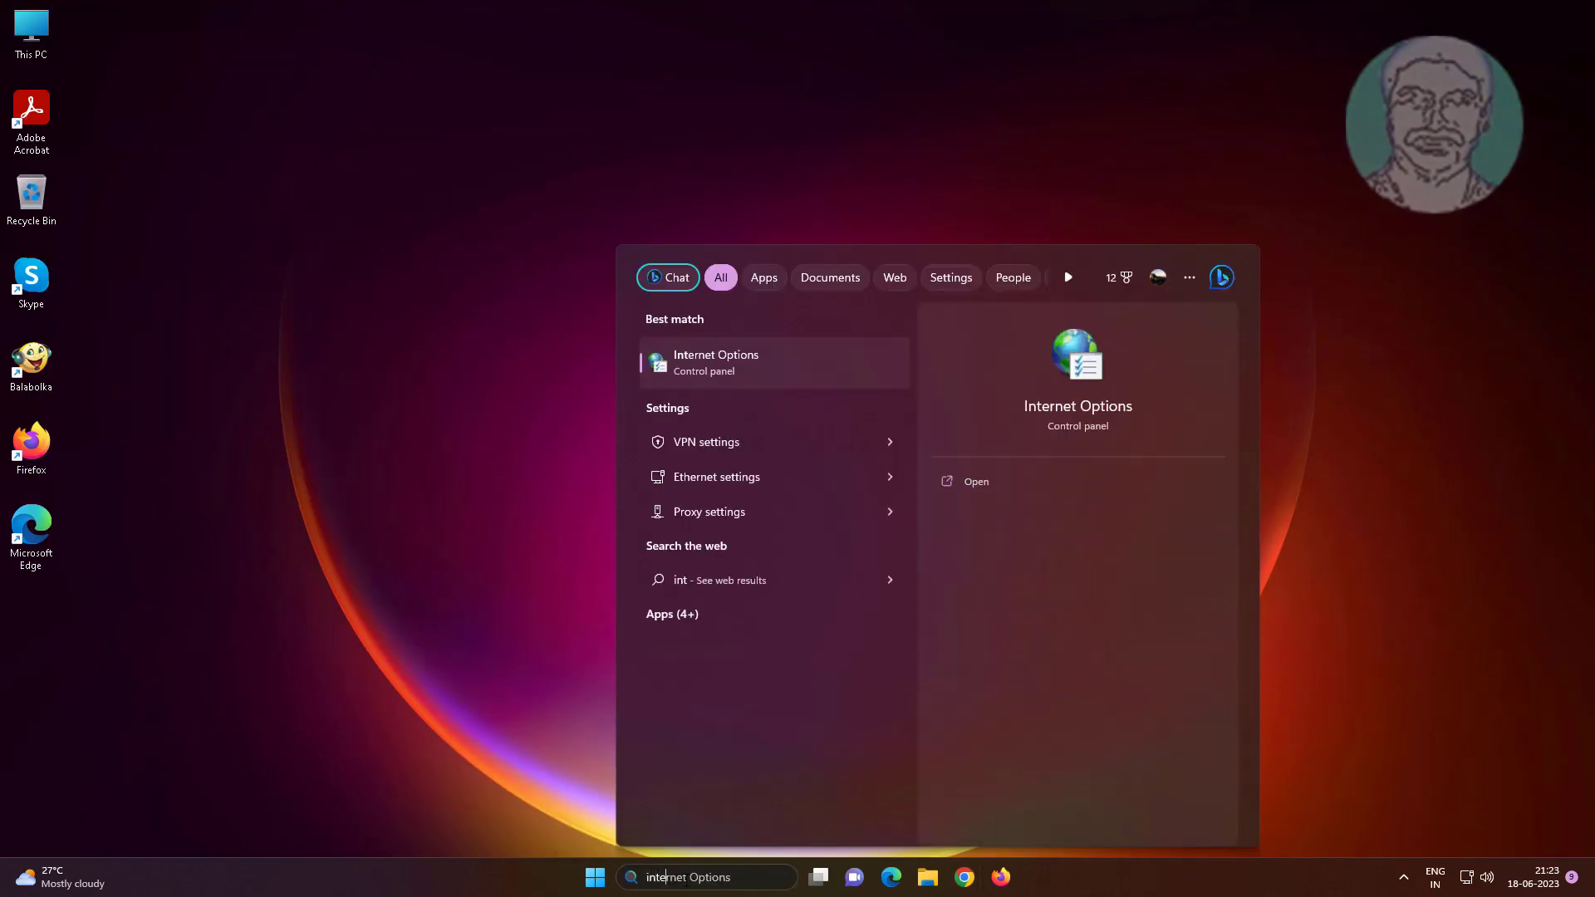
type("rnet options")
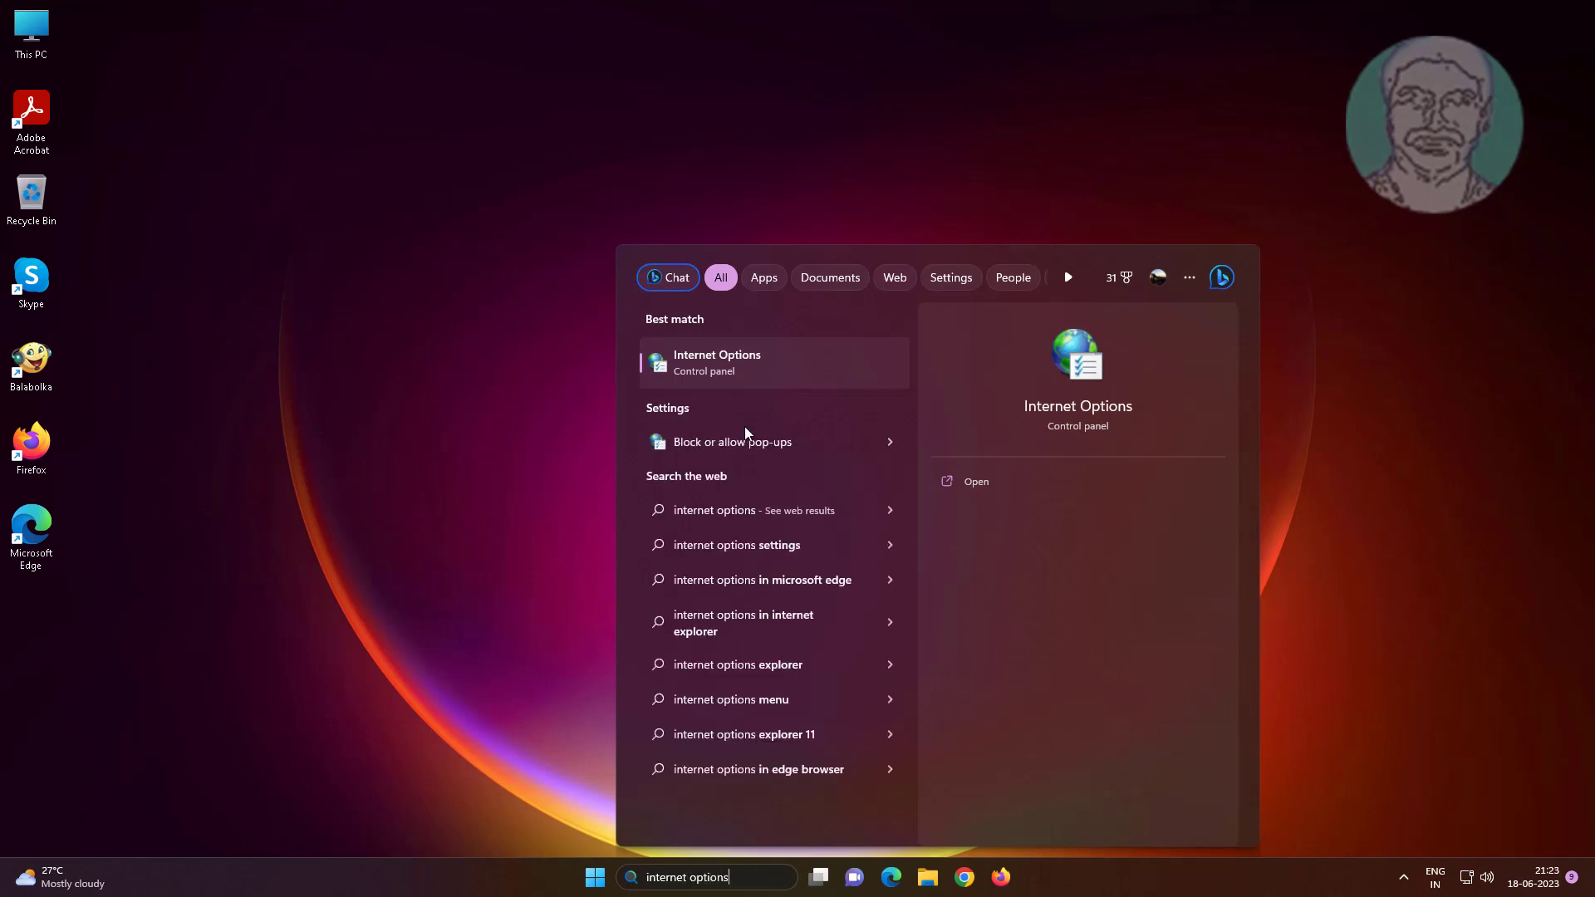
left_click(727, 358)
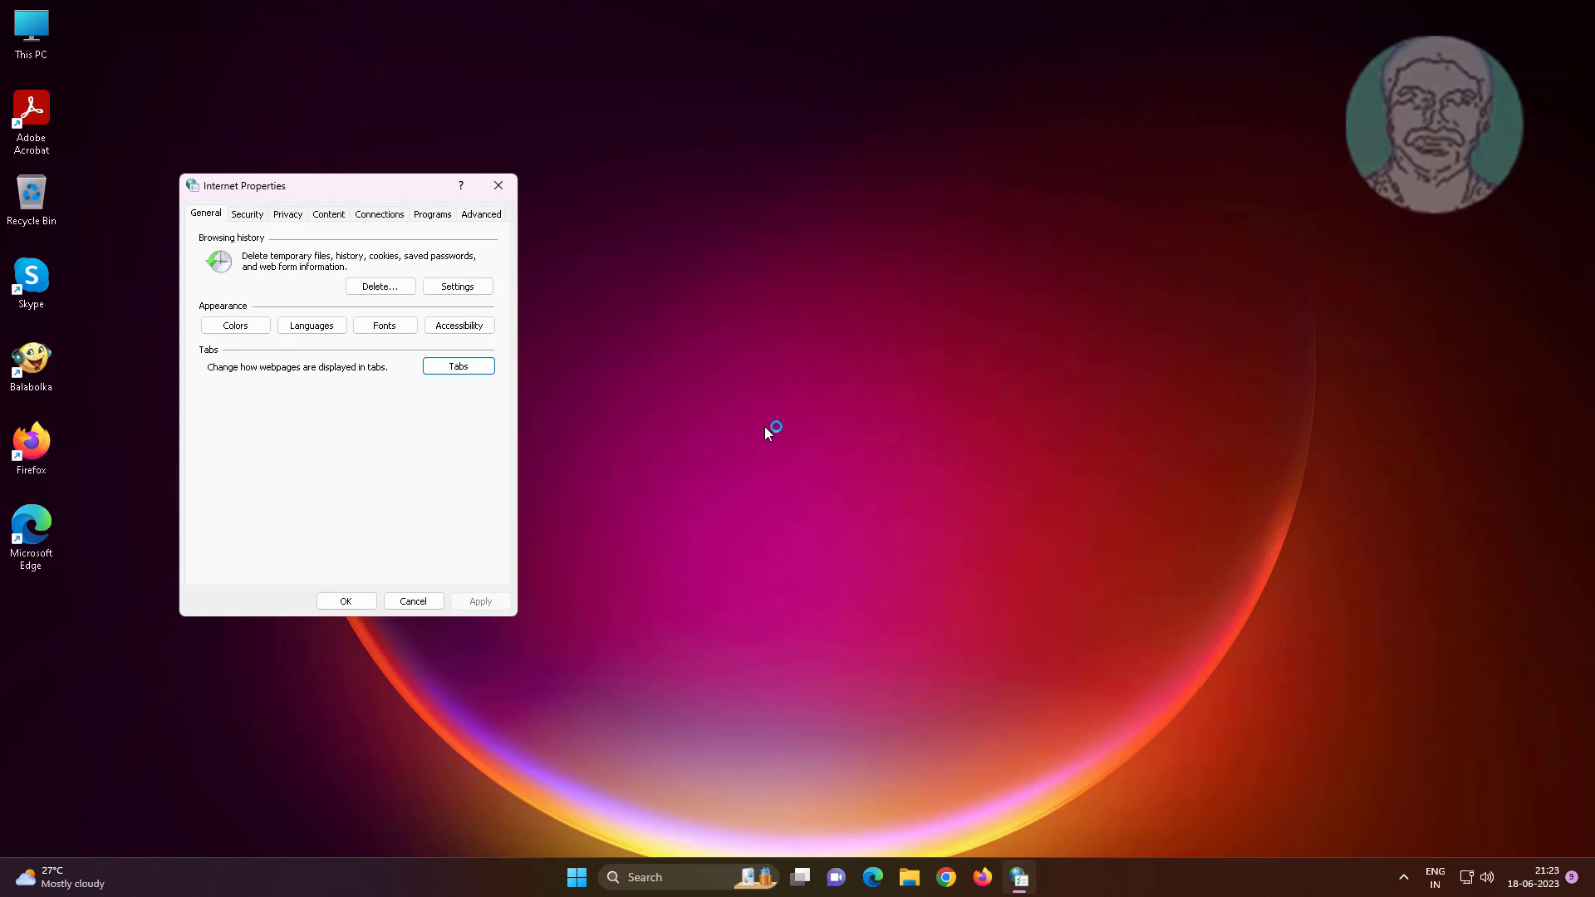
left_click(327, 214)
left_click(257, 287)
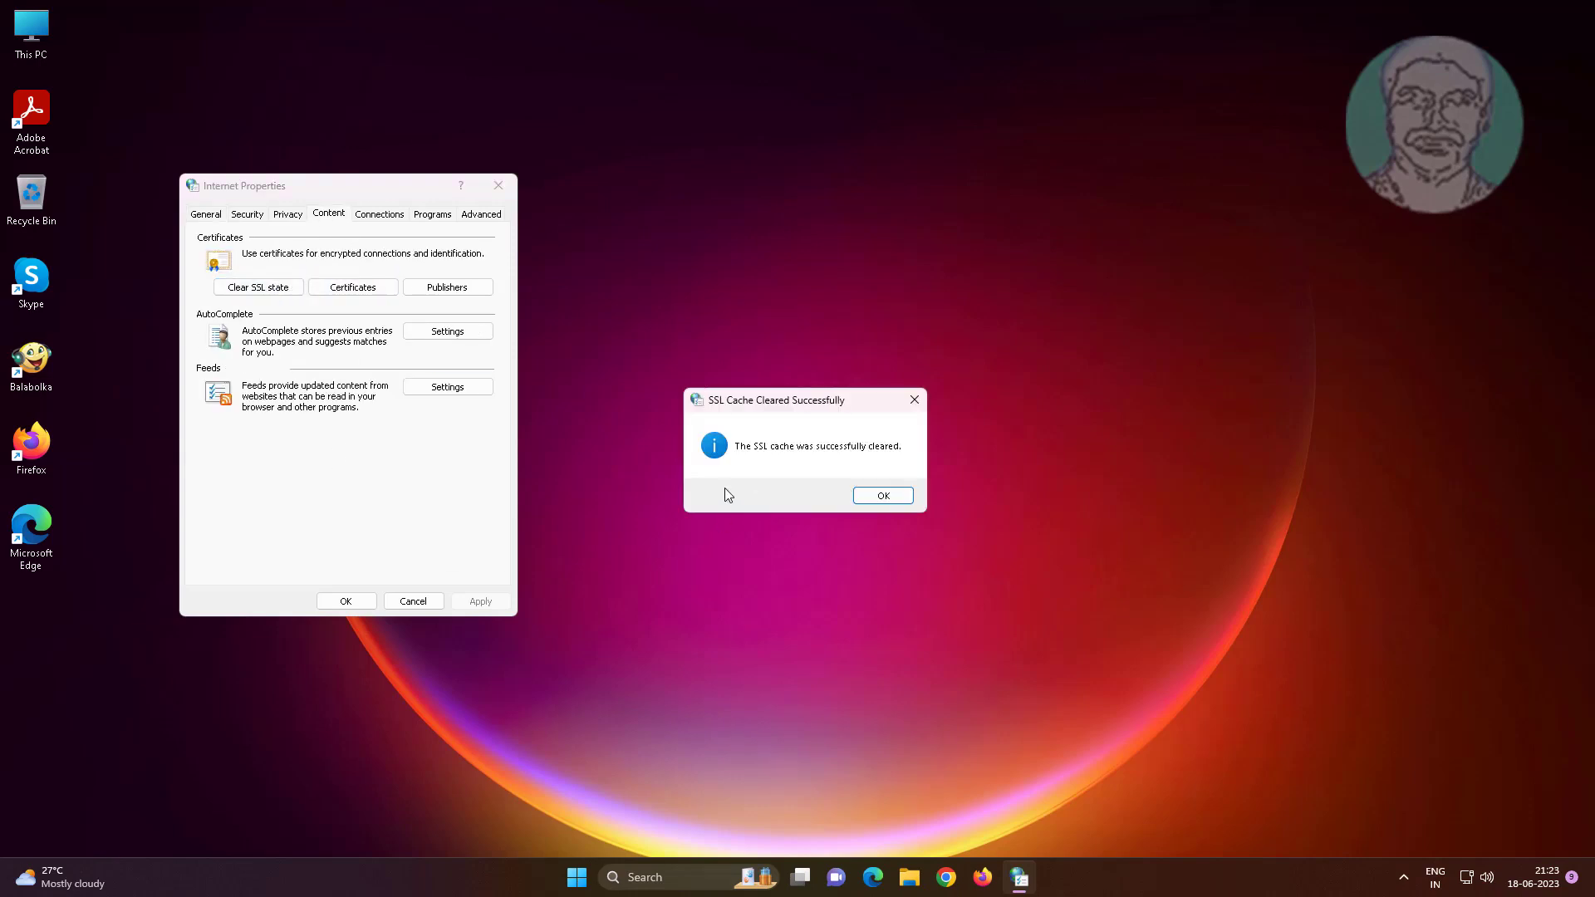
left_click(880, 498)
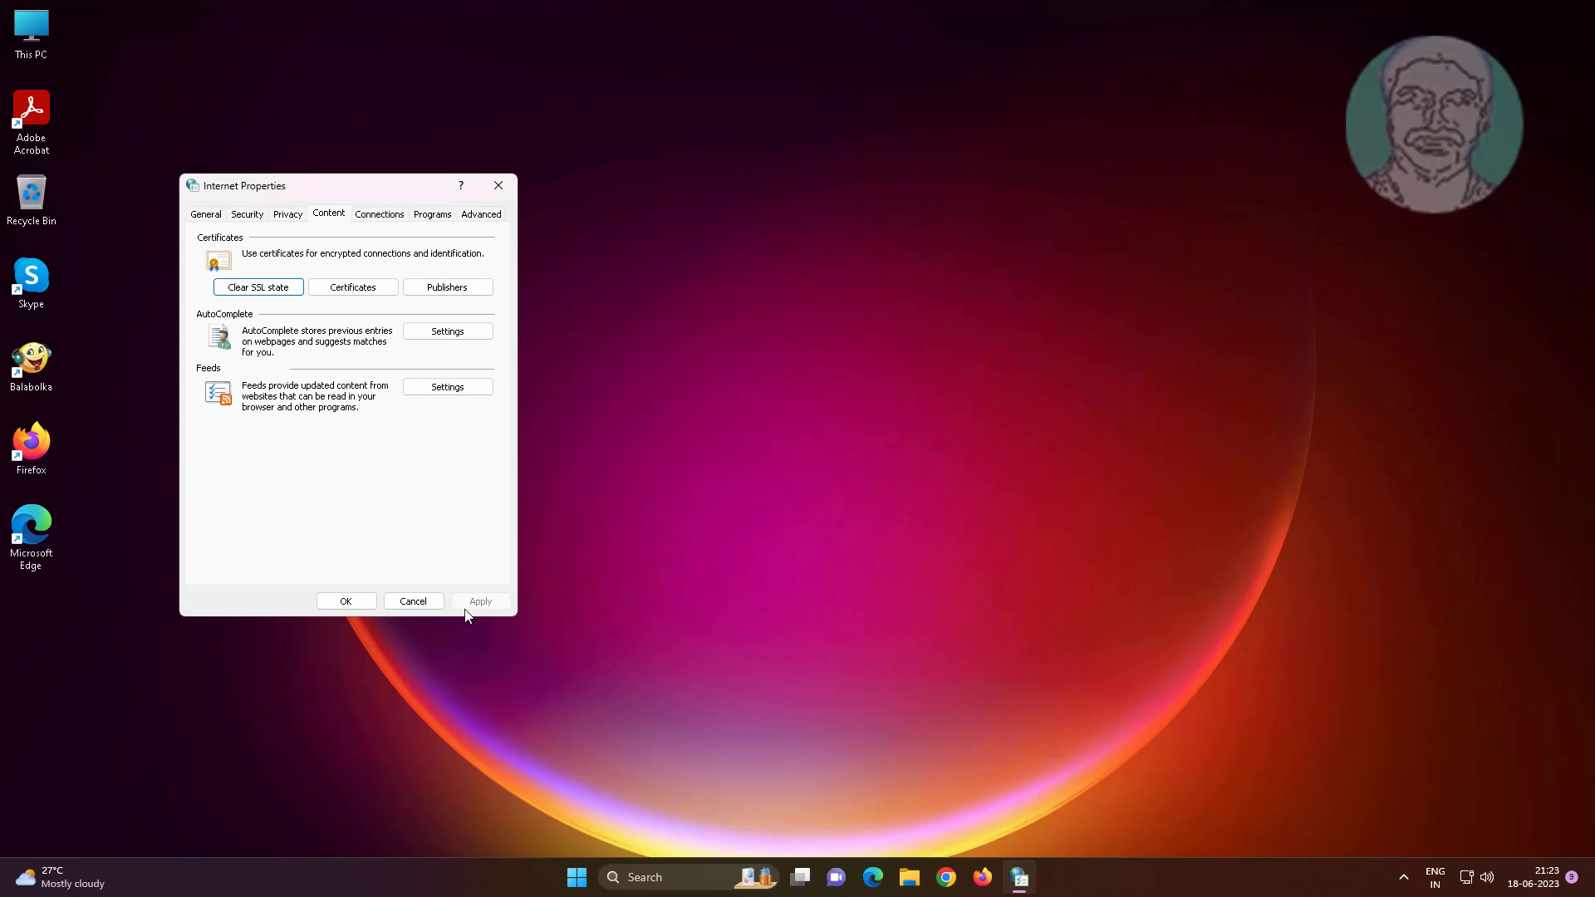
left_click(345, 601)
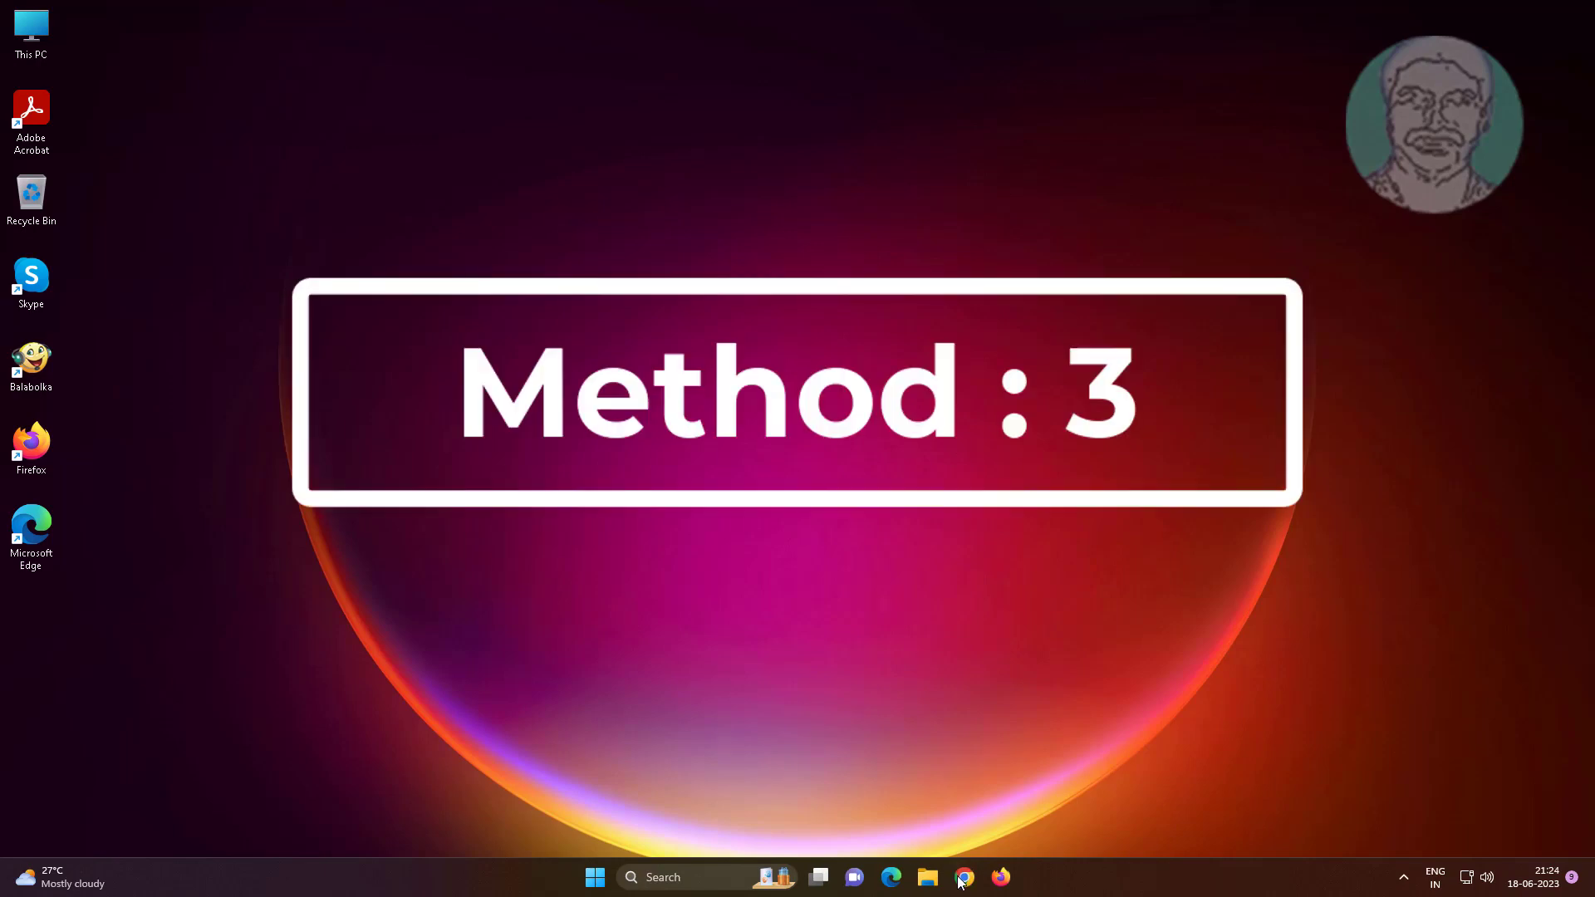
Step: Disable the Experimental QUIC protocol flag in chrome://flags, relaunch Chrome, then close it
left_click(963, 879)
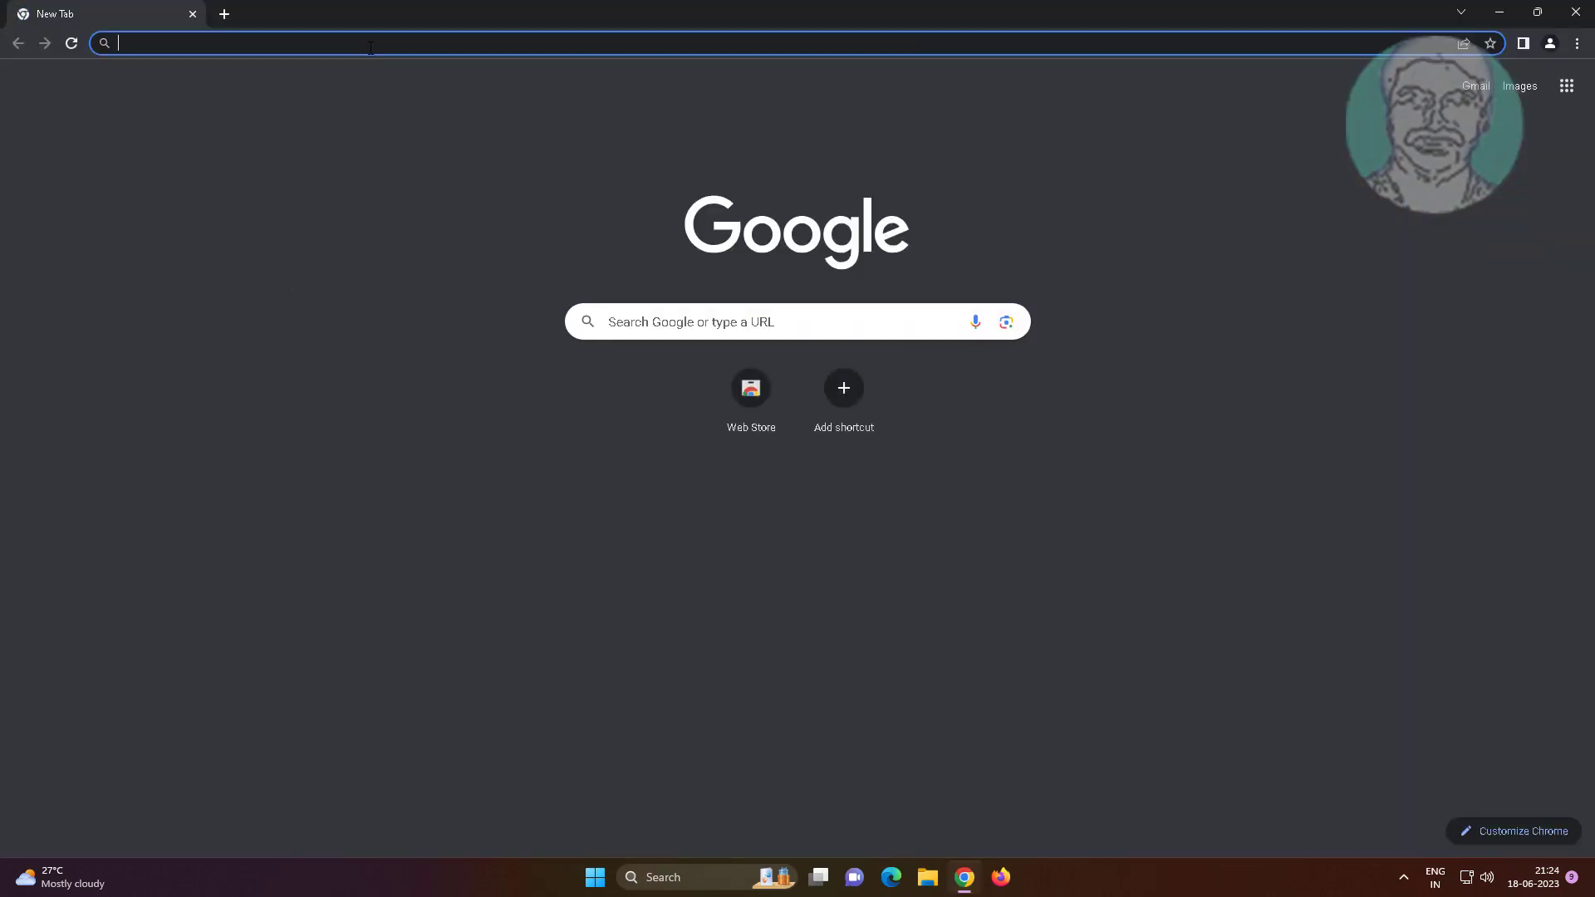
type("chro")
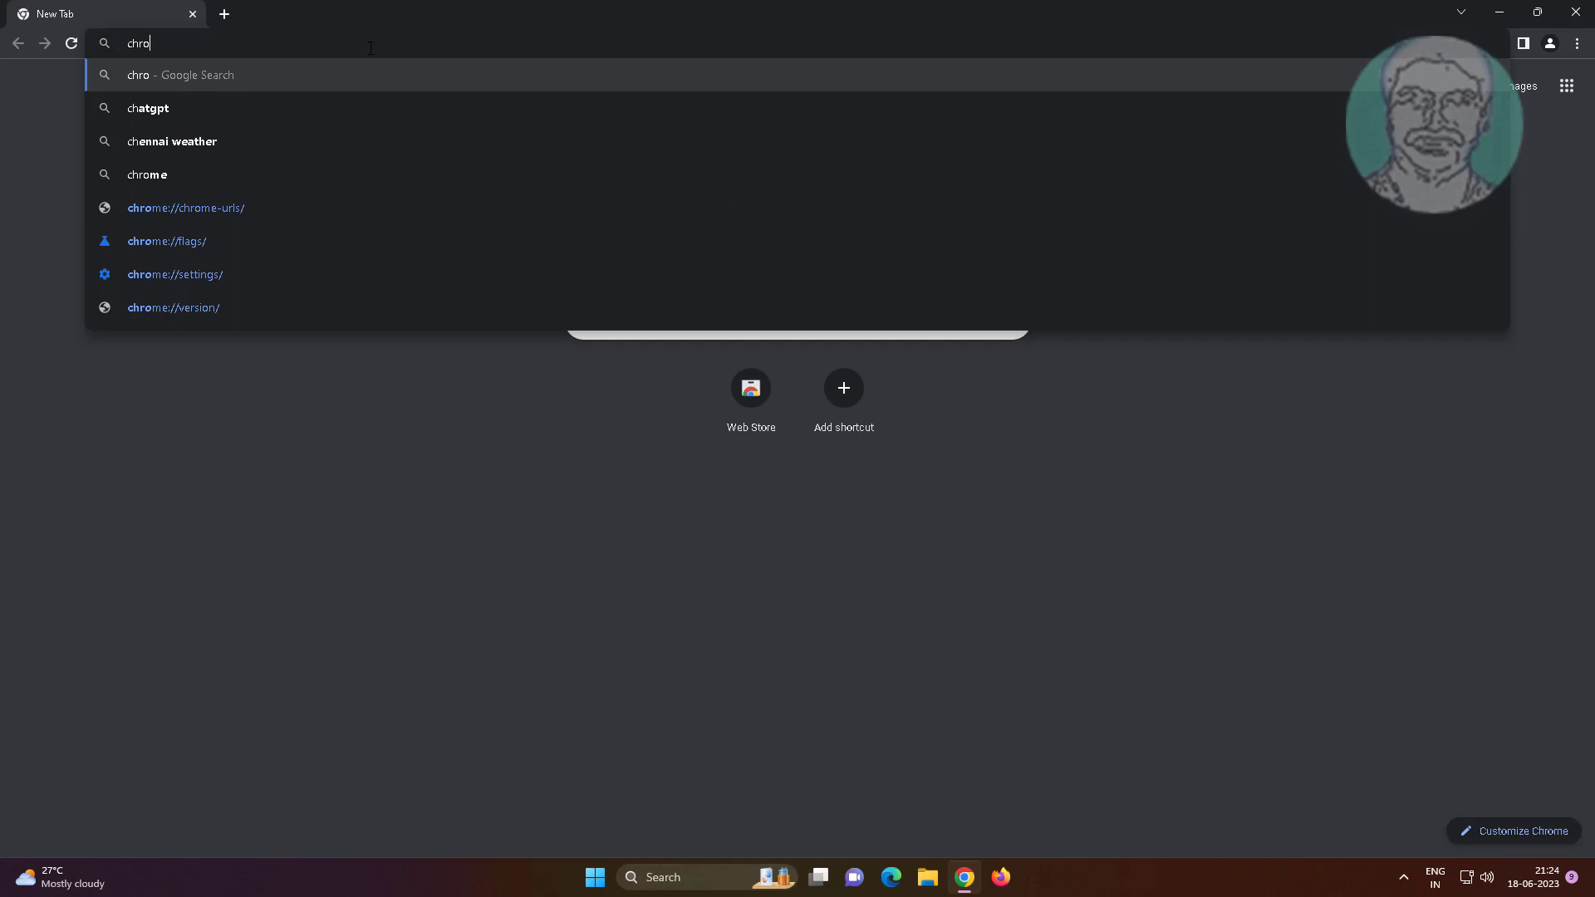
type("me://")
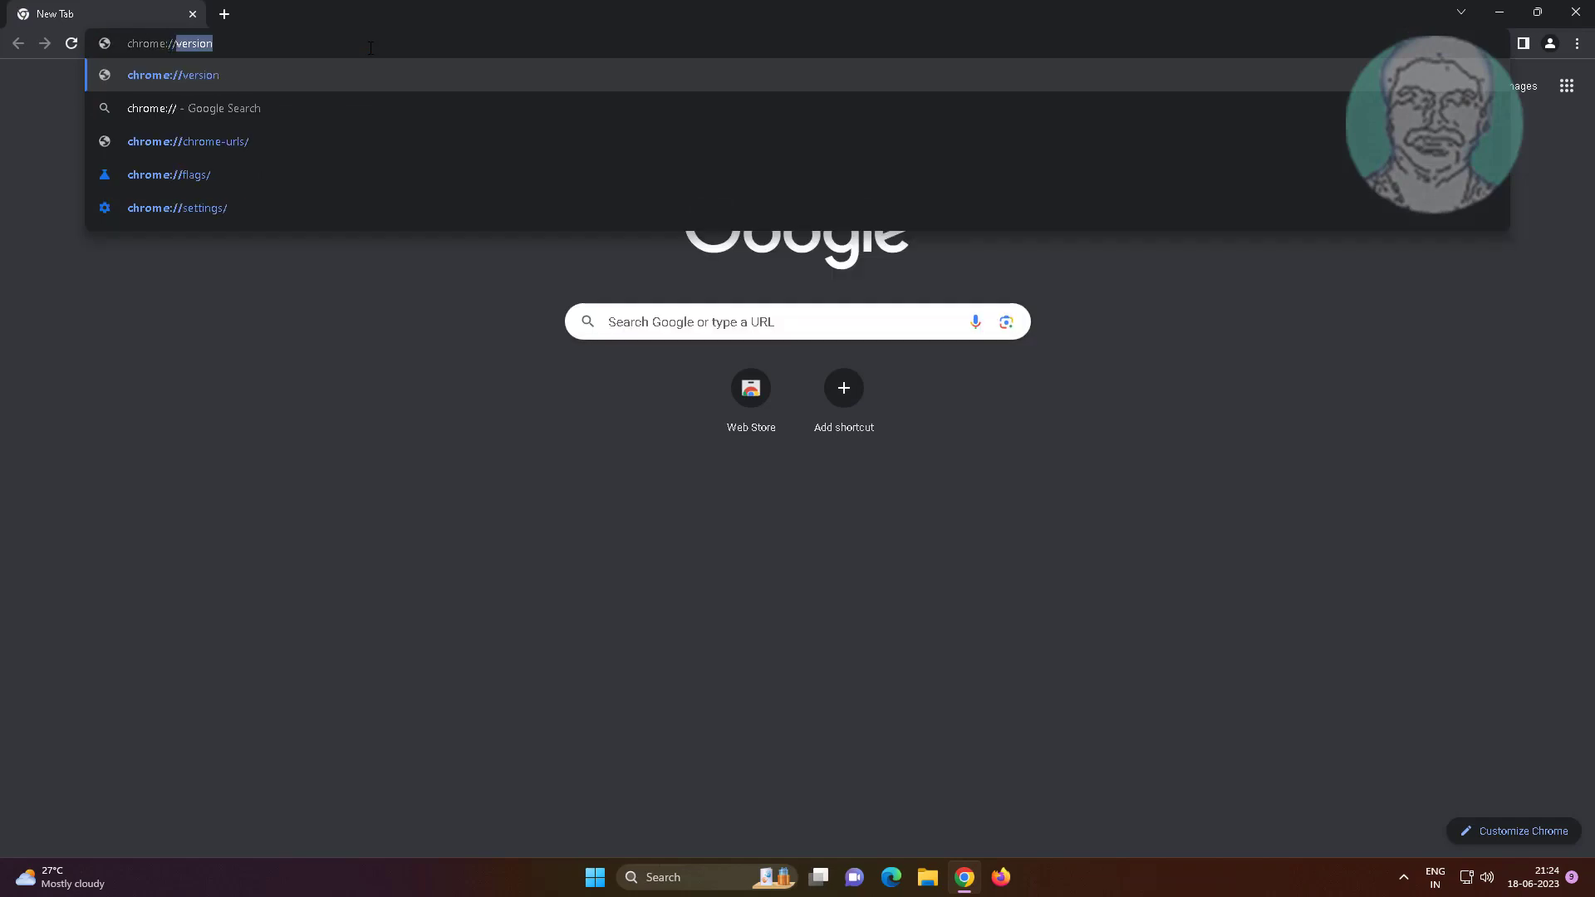
type("flags")
key("Return")
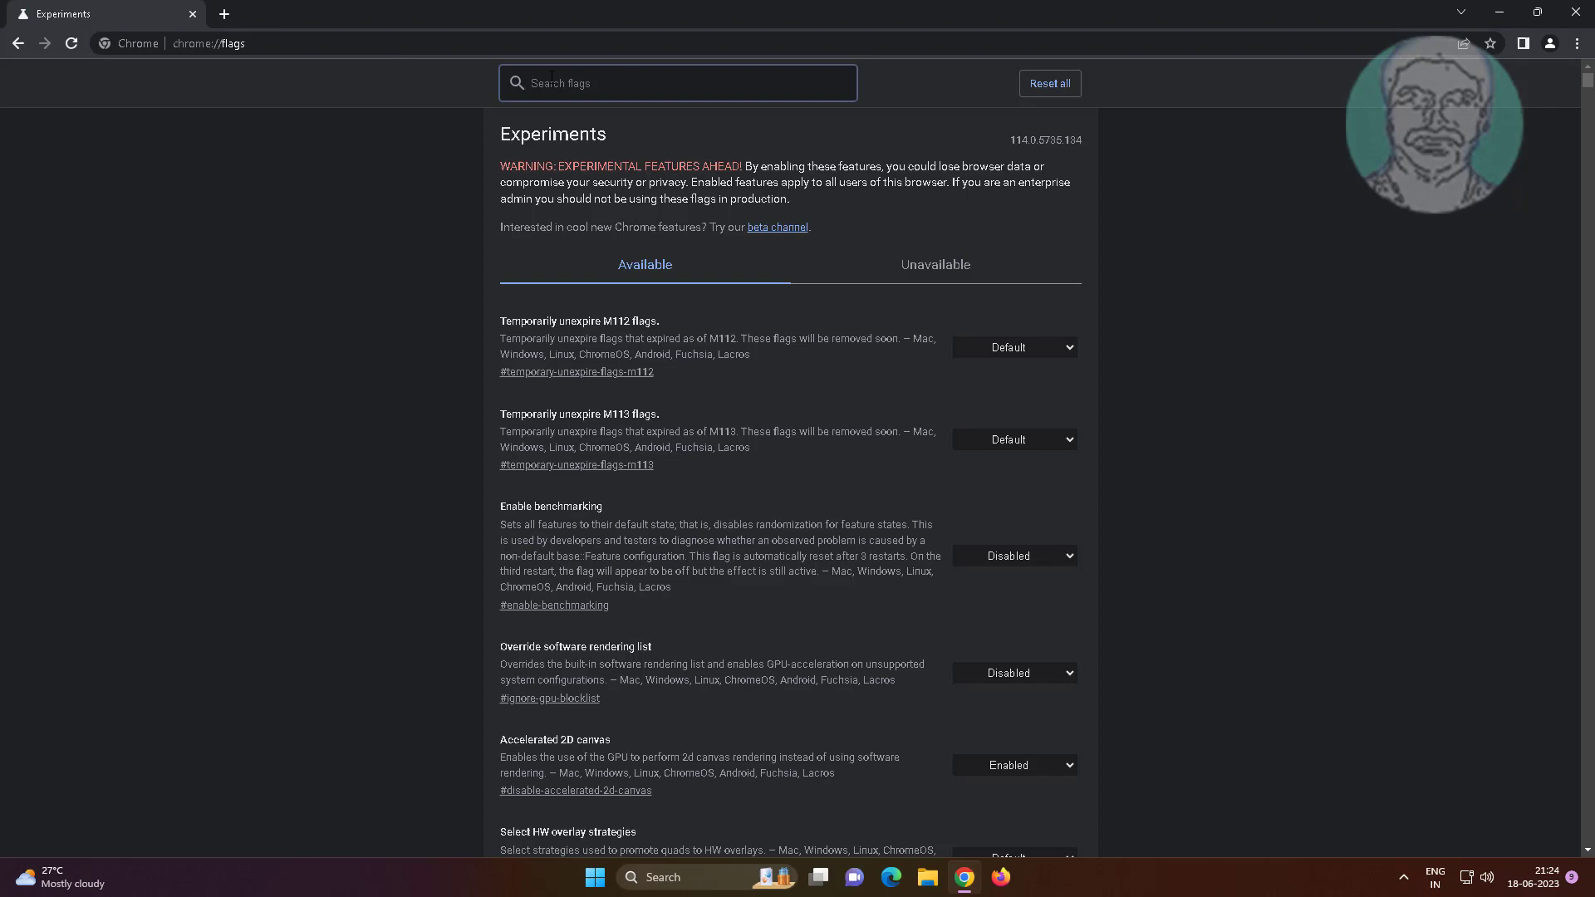
type("quic ")
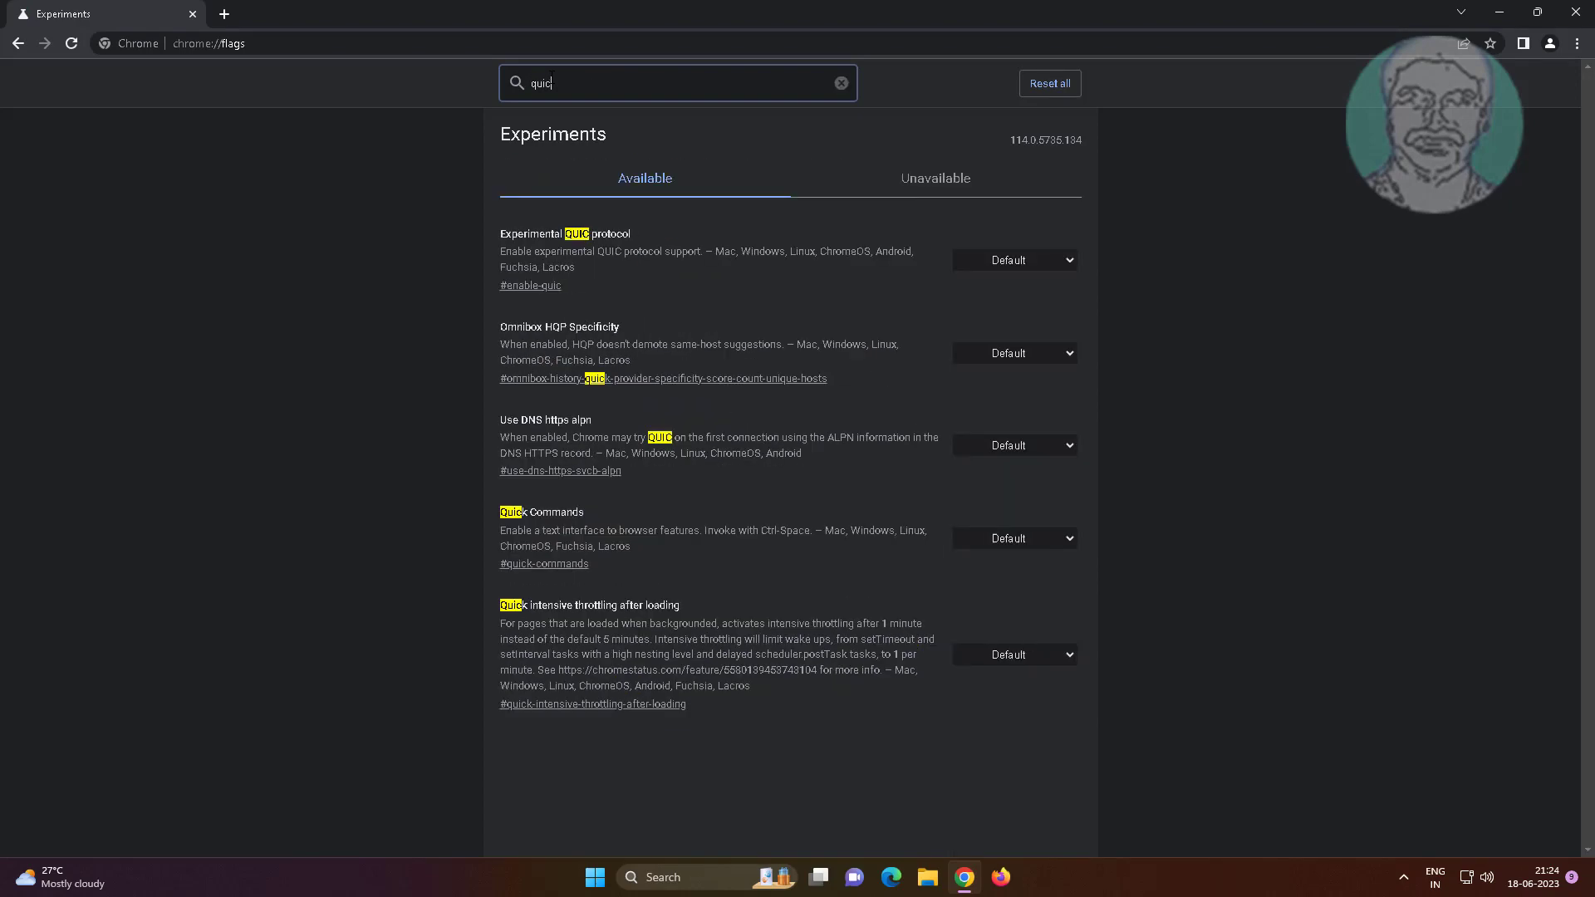
type("protocol")
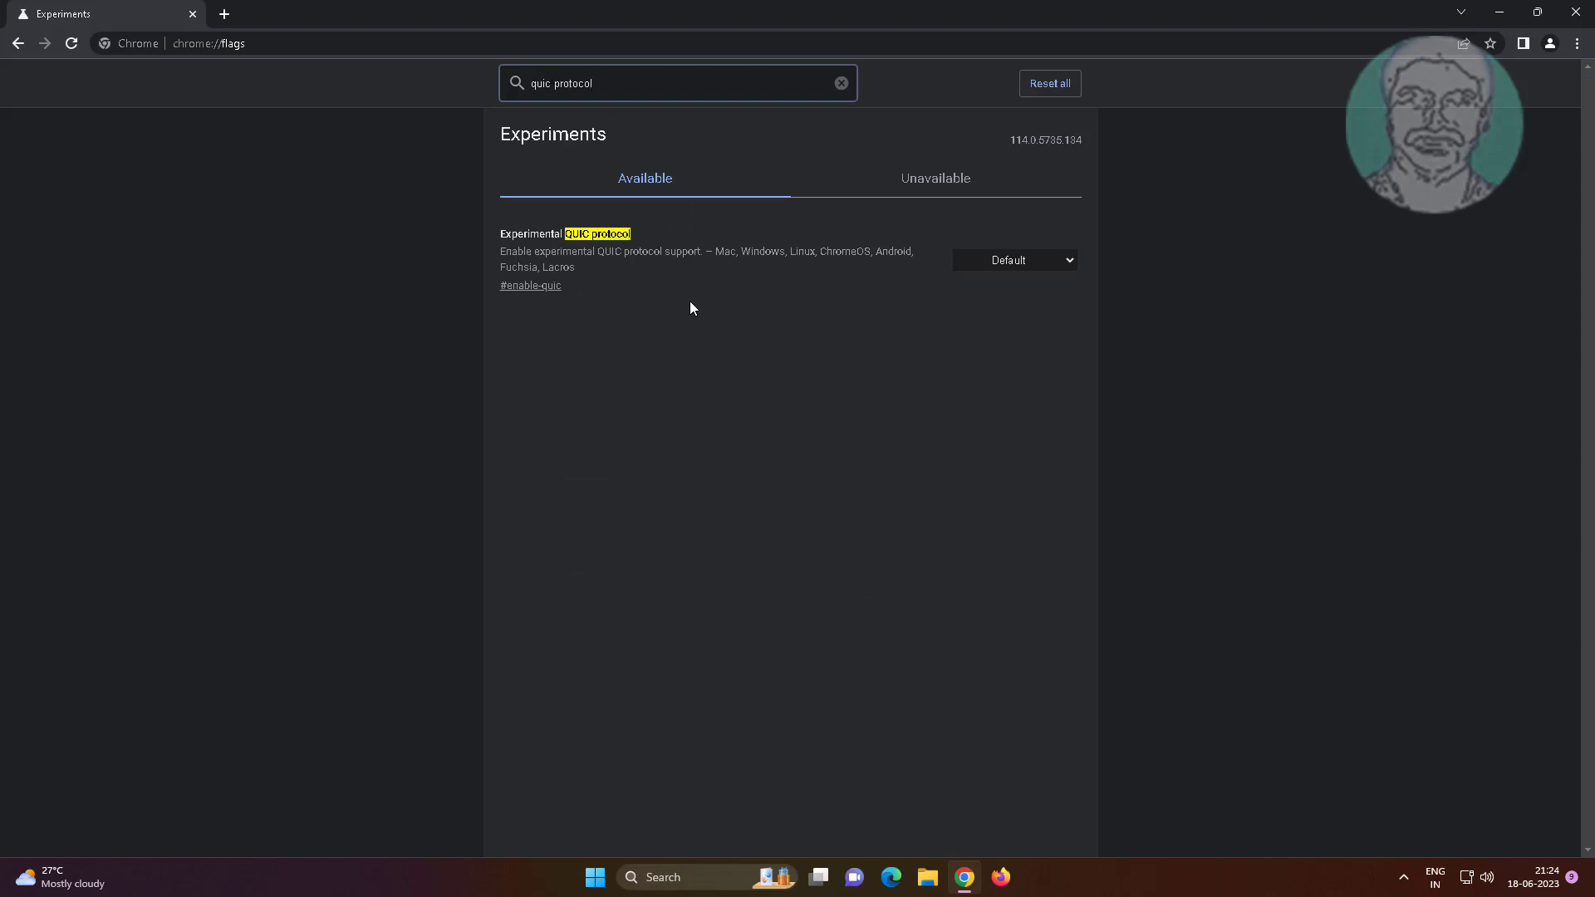
left_click(664, 276)
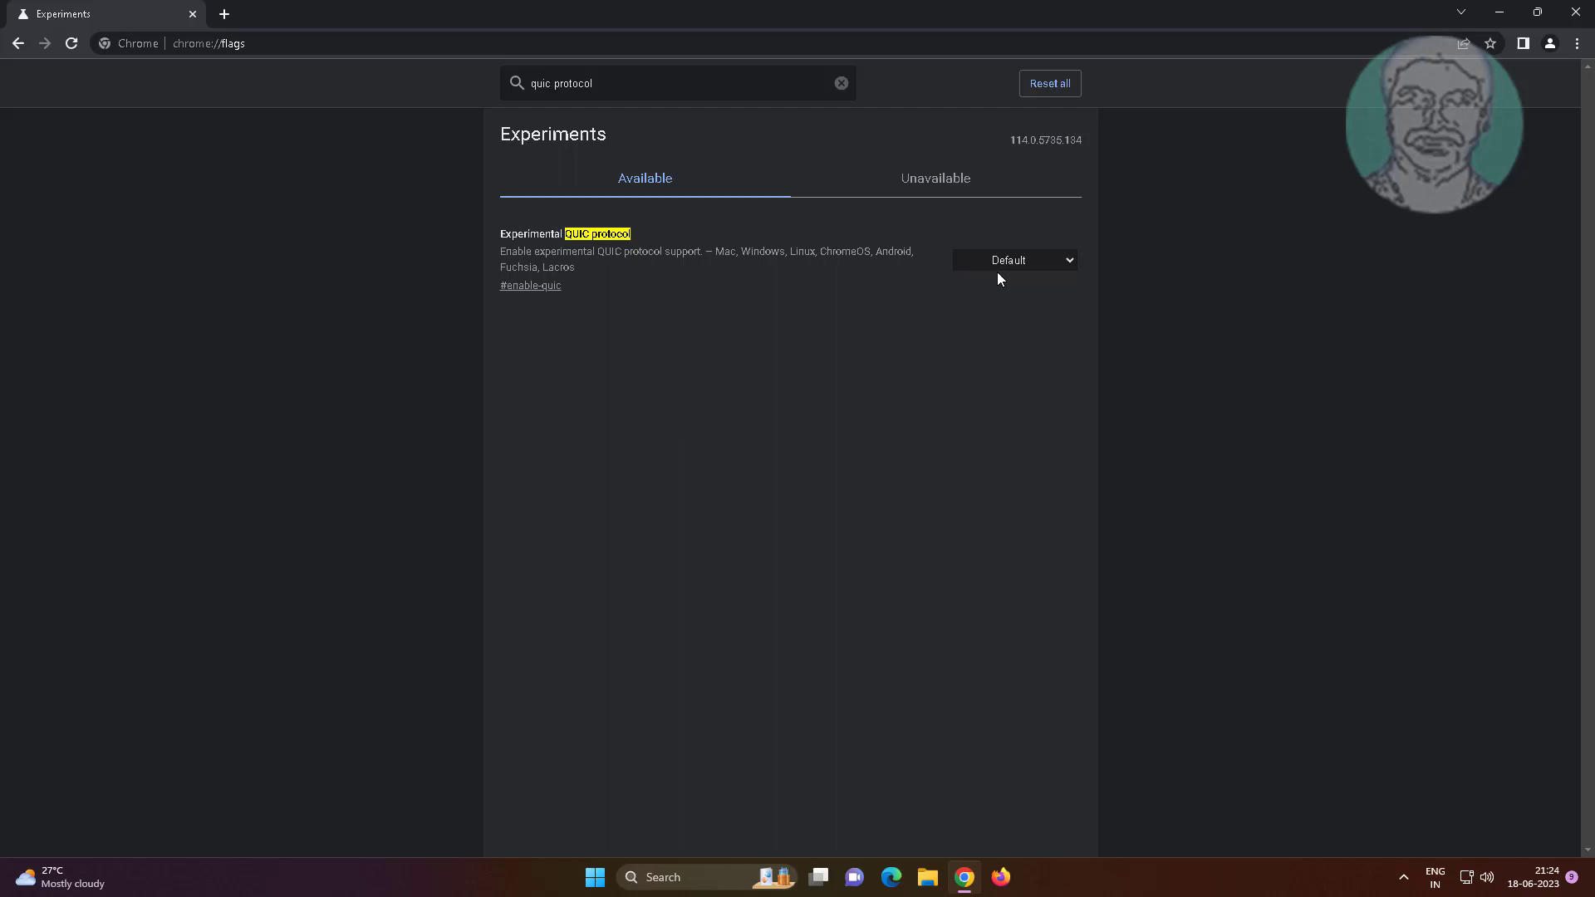
left_click(1017, 261)
left_click(1001, 308)
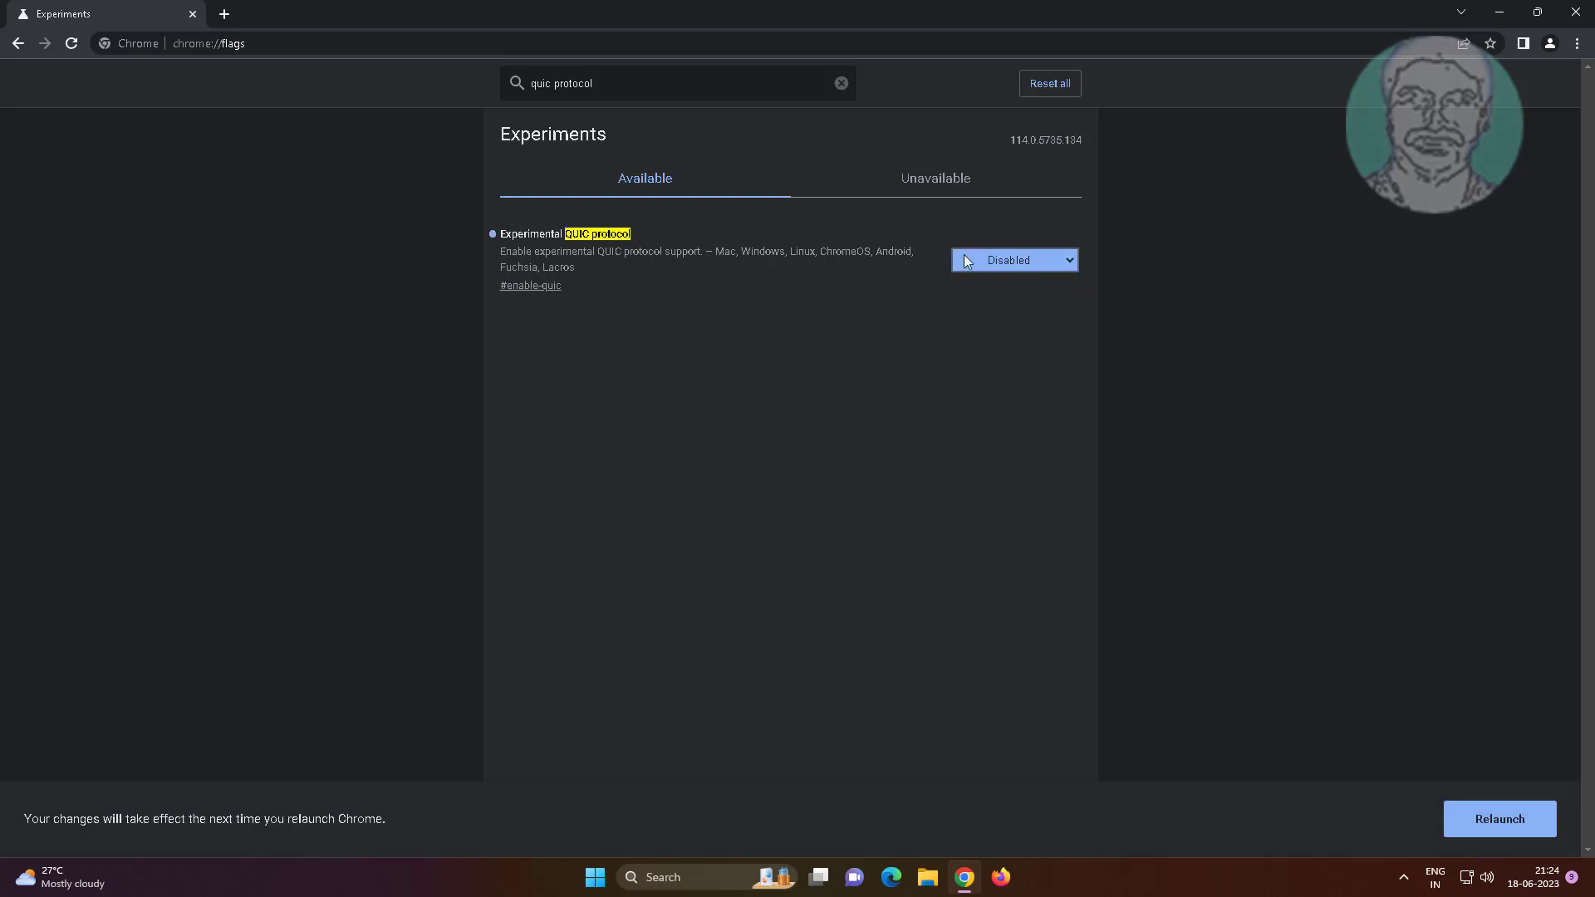
left_click(1473, 819)
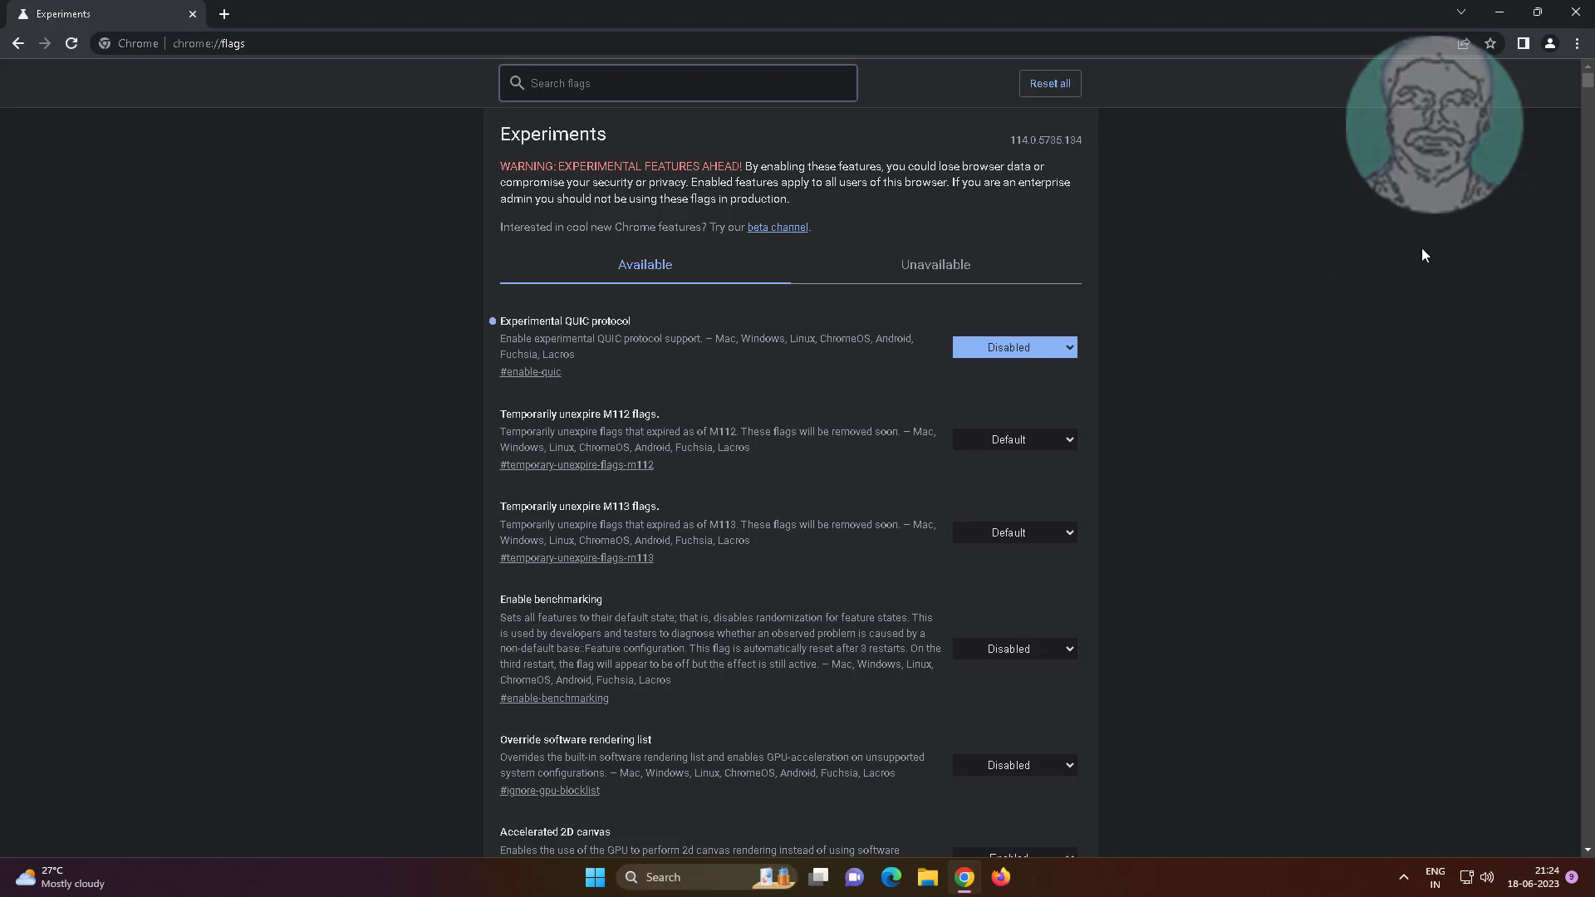
left_click(1576, 14)
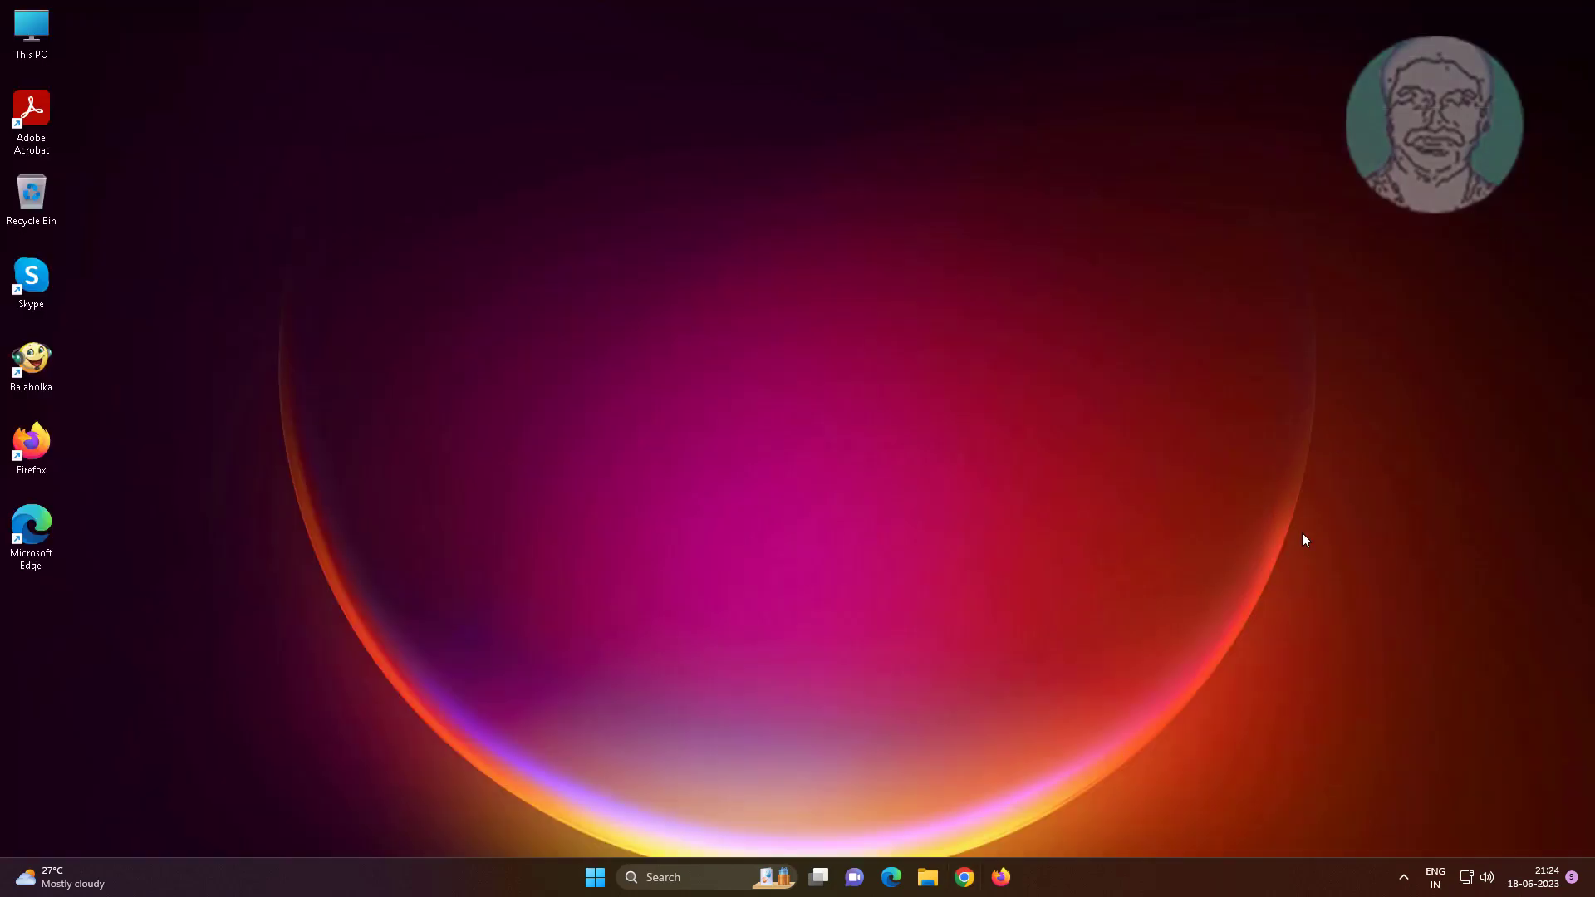
Step: Turn off the Google Docs Offline extension in Chrome's Extensions settings, then close Chrome
left_click(964, 879)
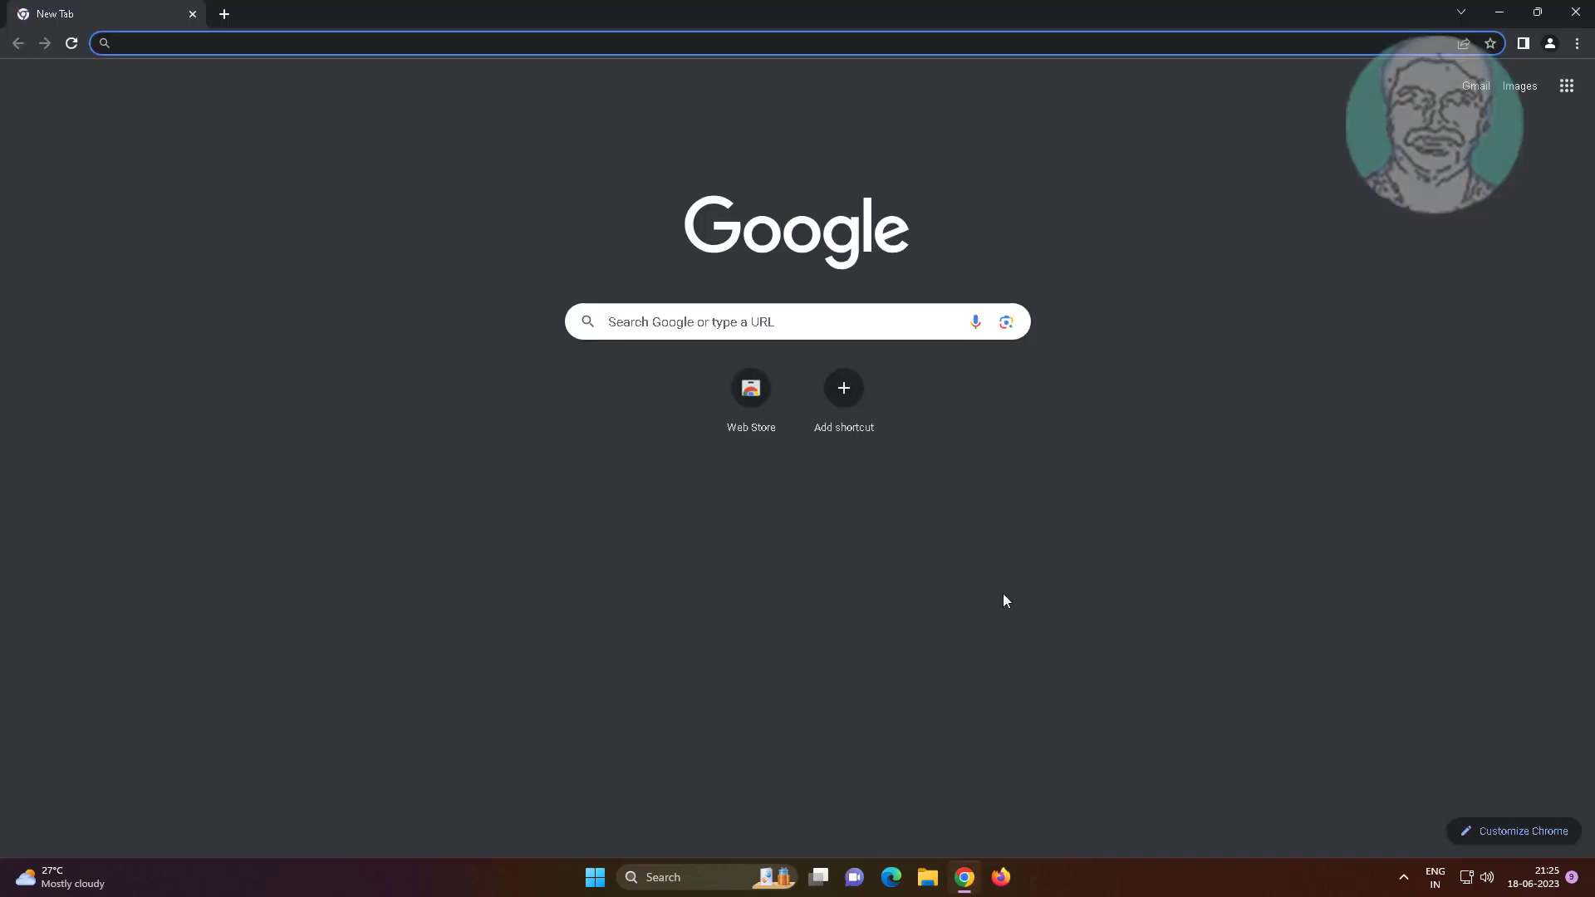
left_click(1349, 195)
left_click(1576, 43)
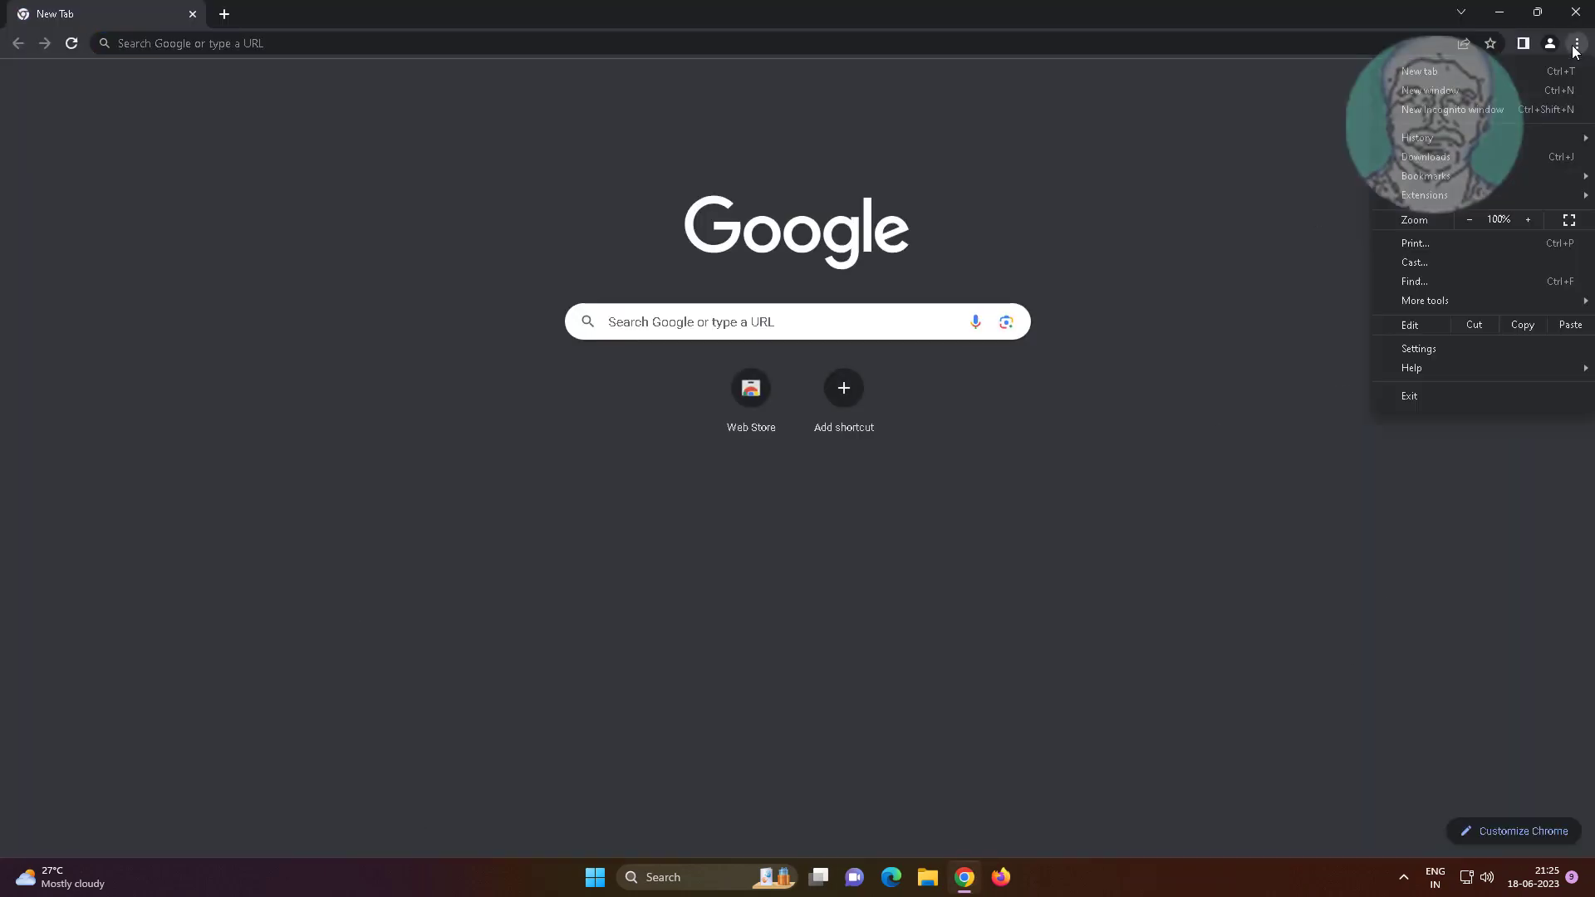
left_click(1435, 348)
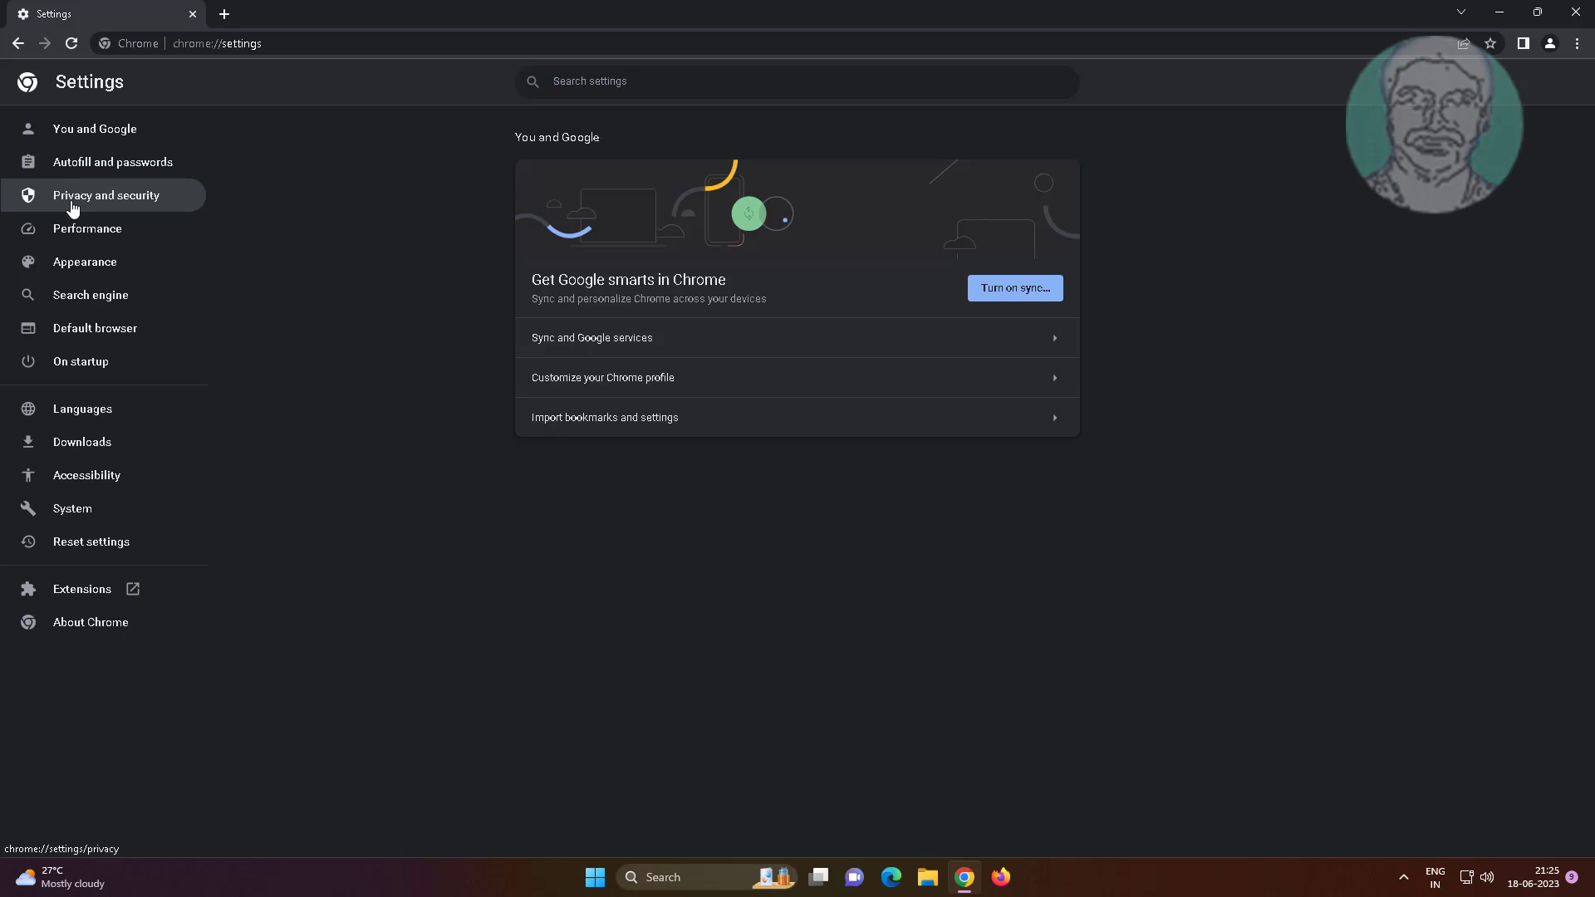
left_click(83, 589)
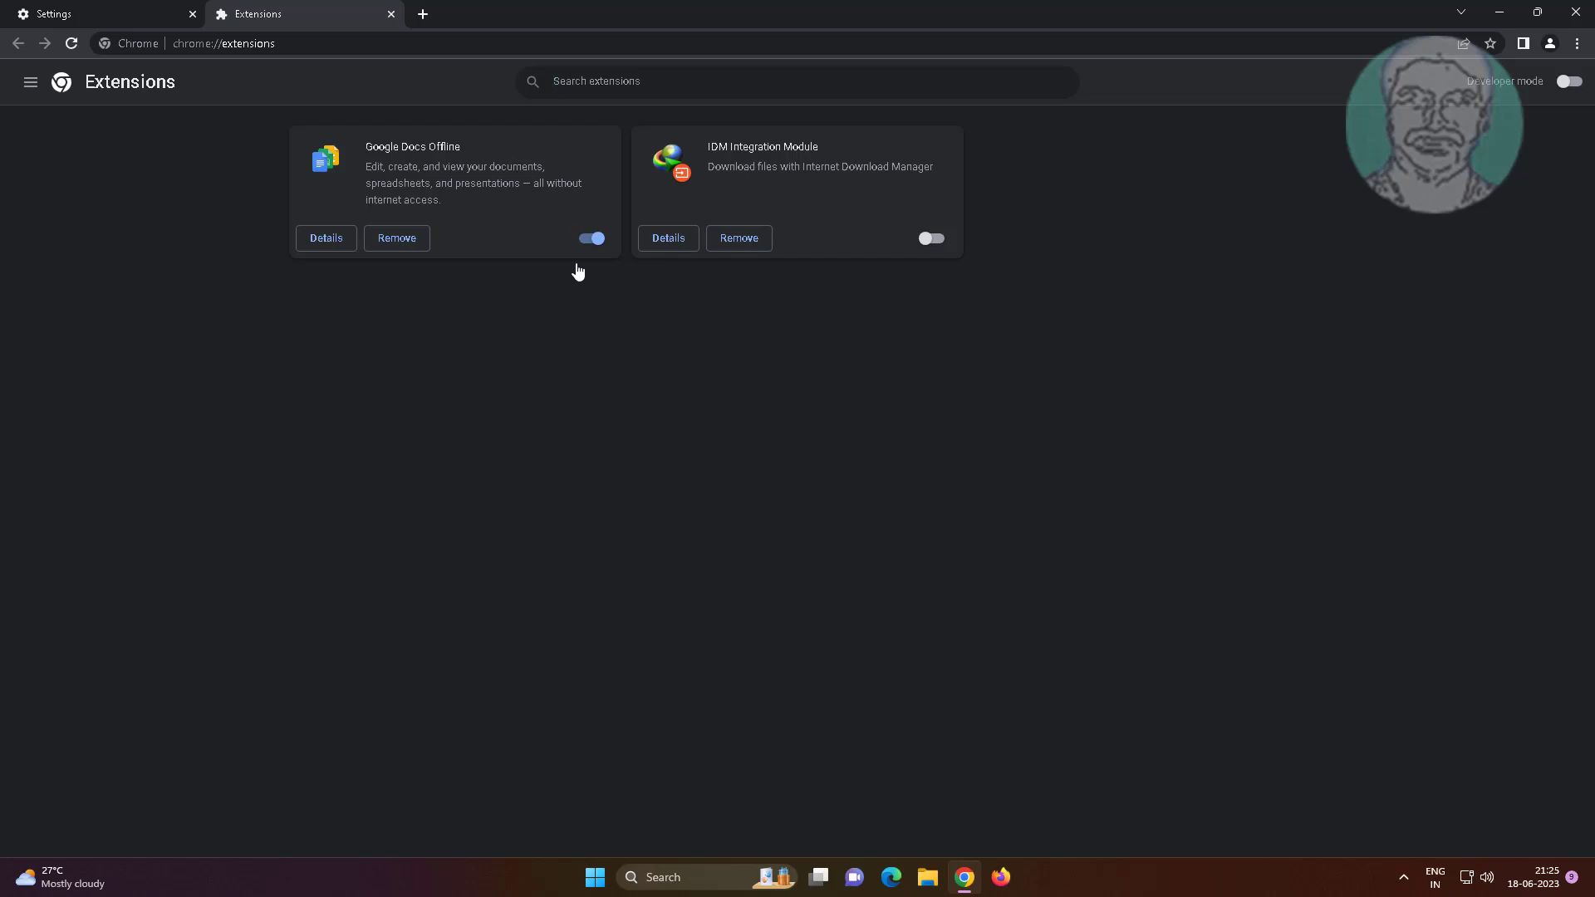
left_click(588, 239)
left_click(1575, 13)
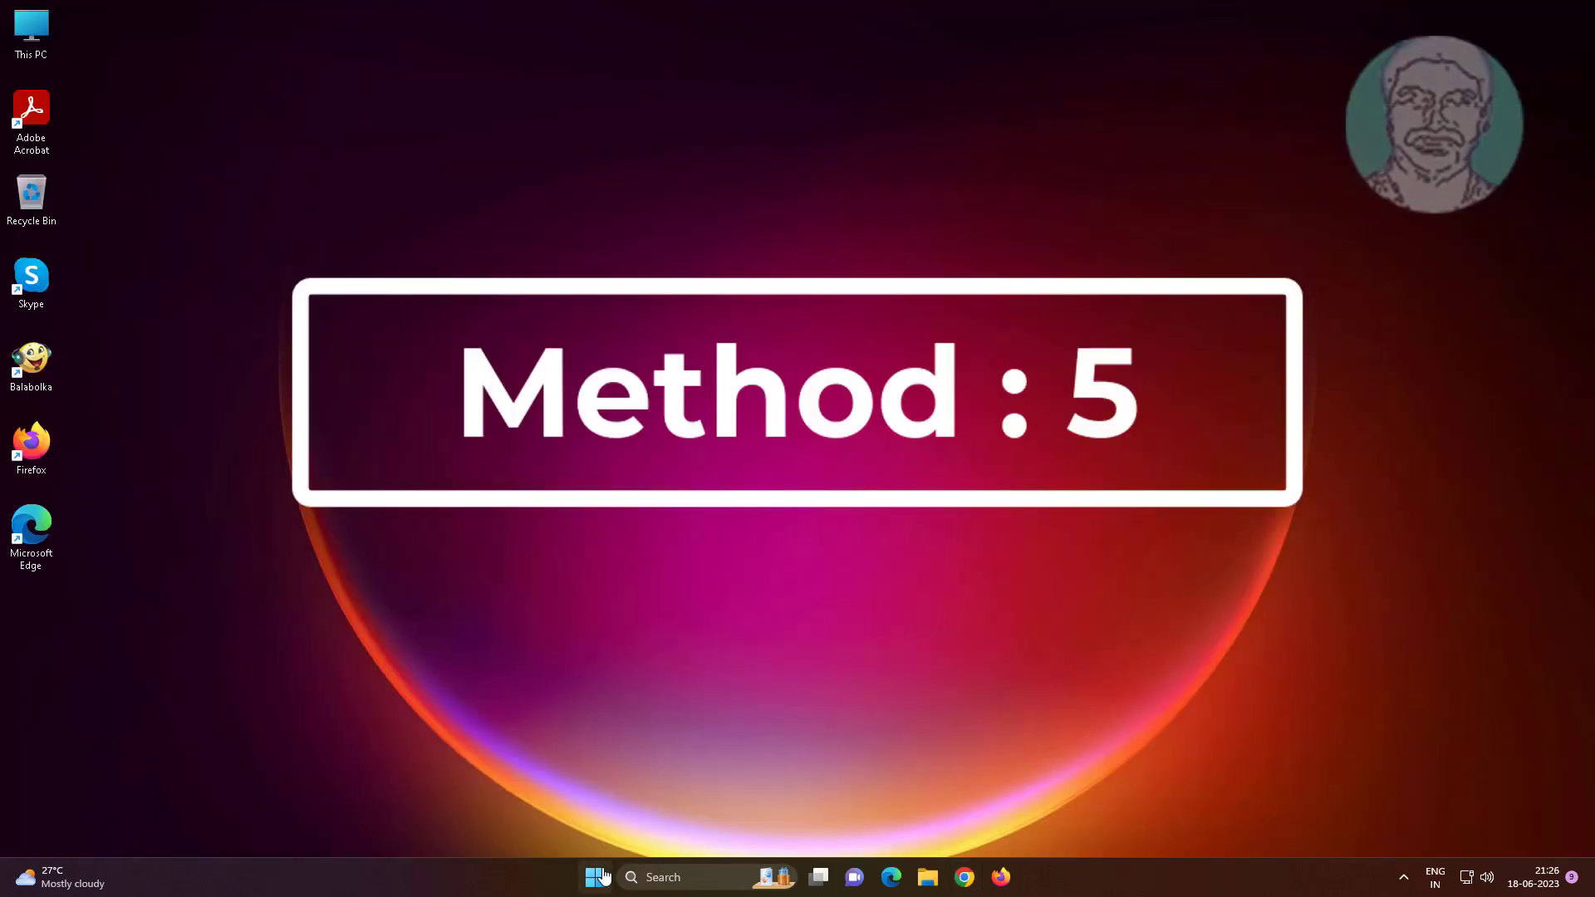
left_click(602, 877)
left_click(599, 430)
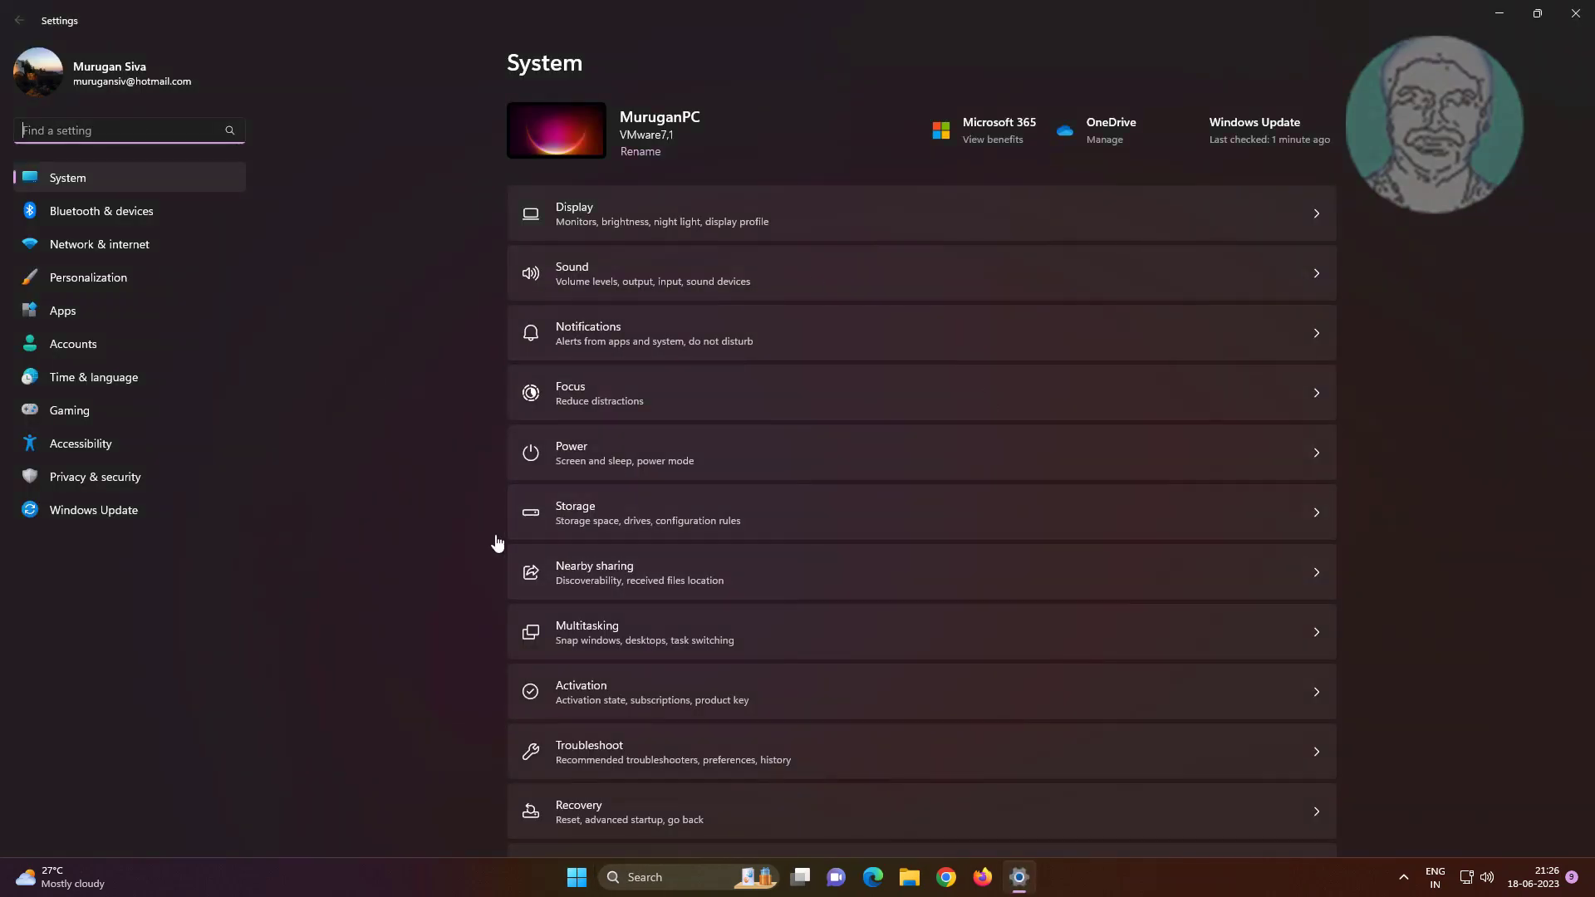
left_click(94, 376)
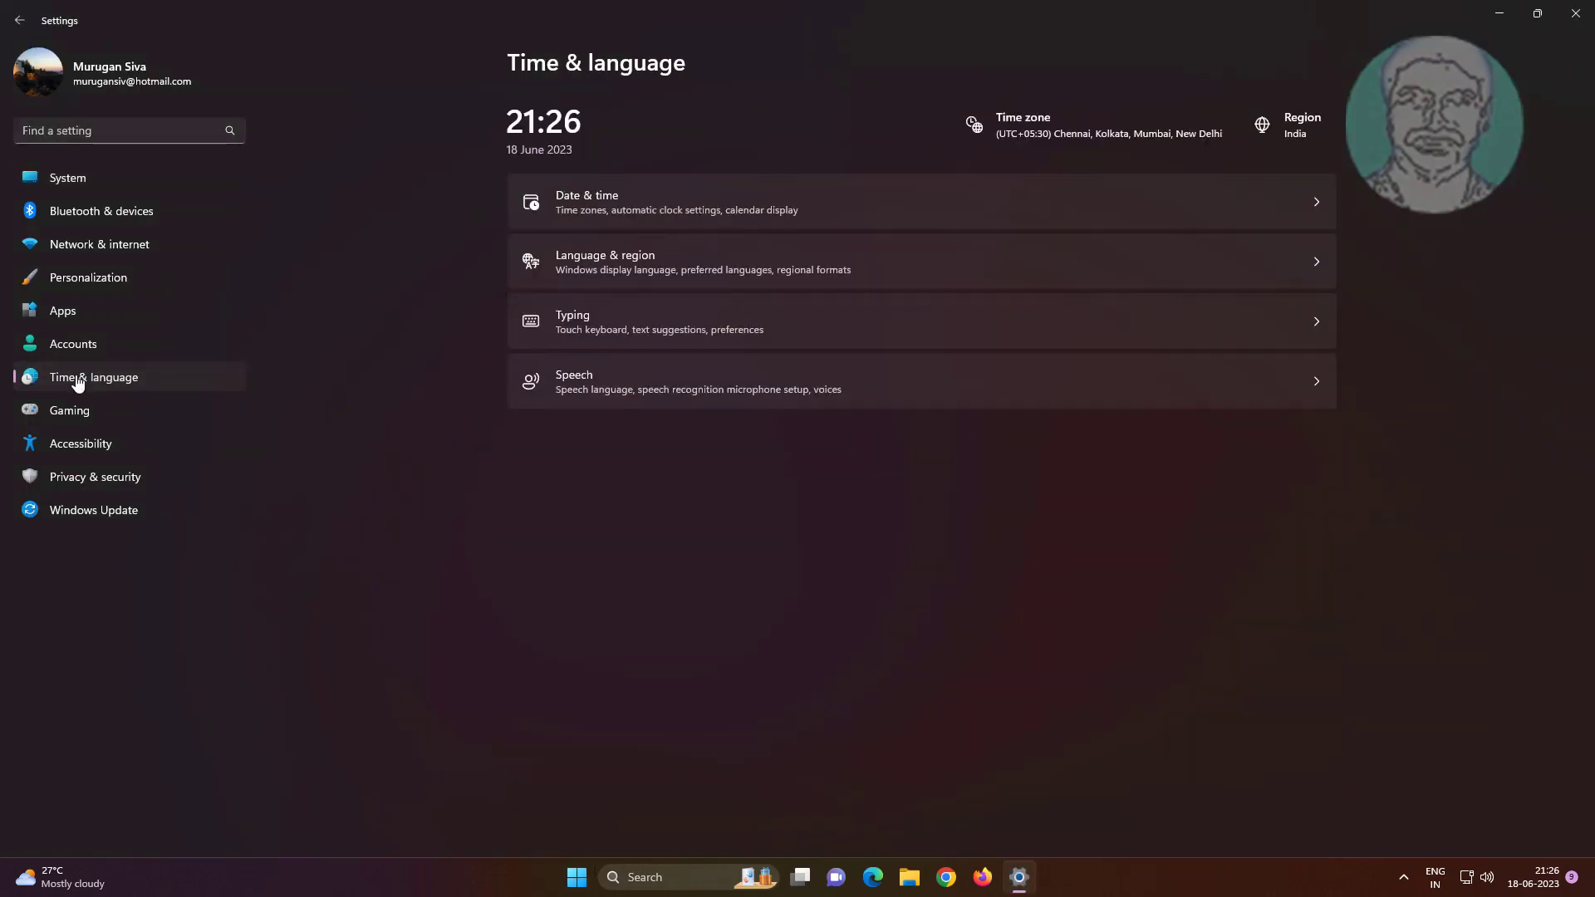
left_click(671, 219)
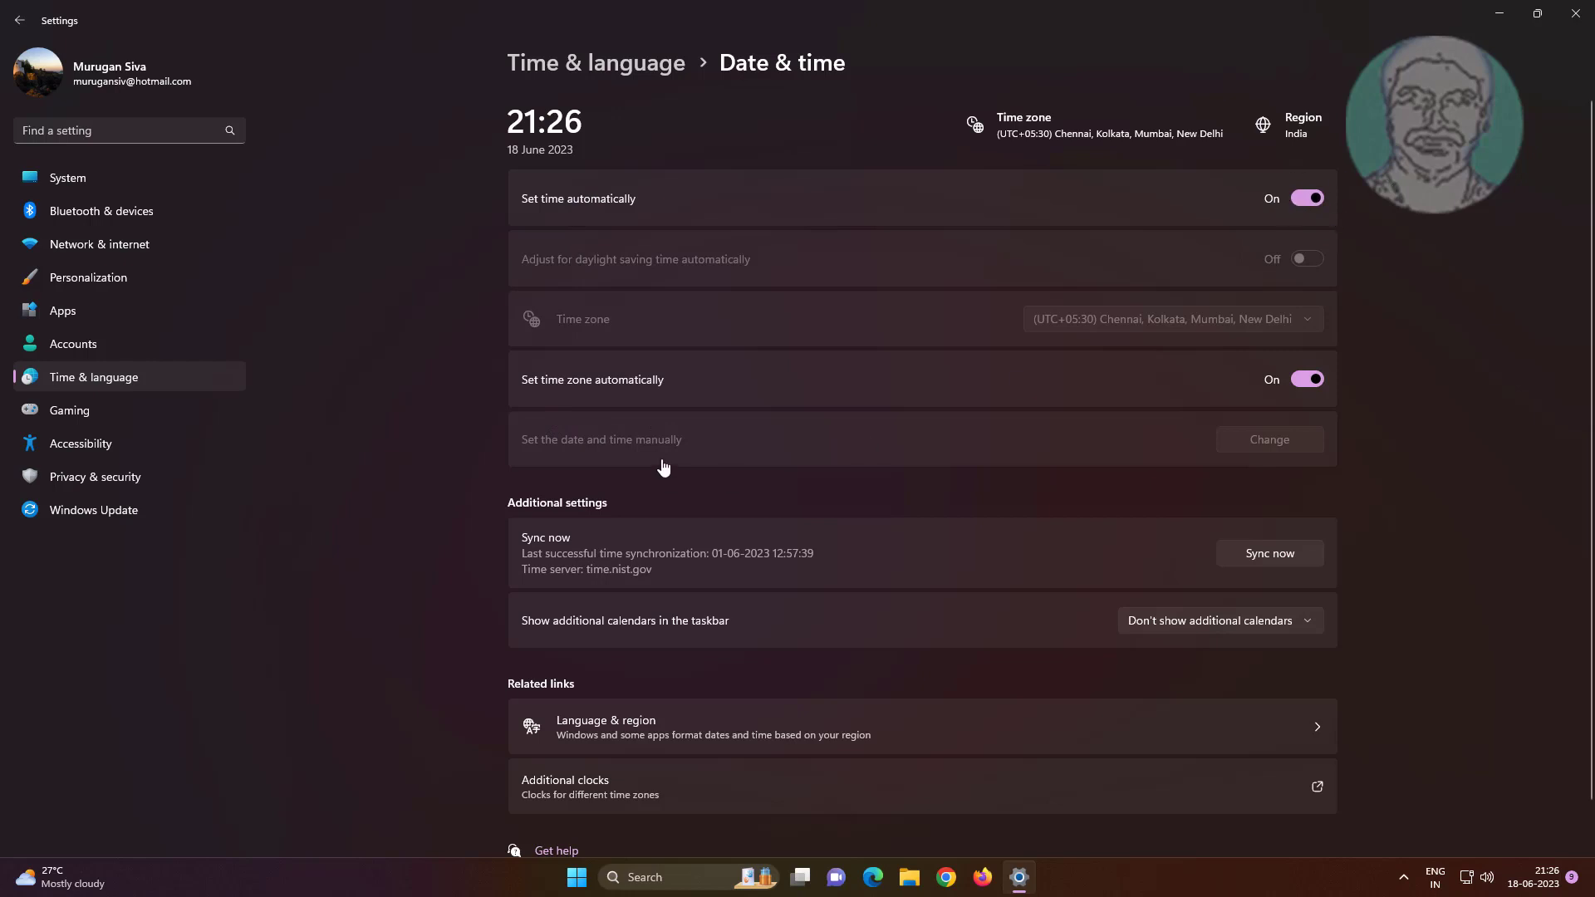
left_click(1308, 379)
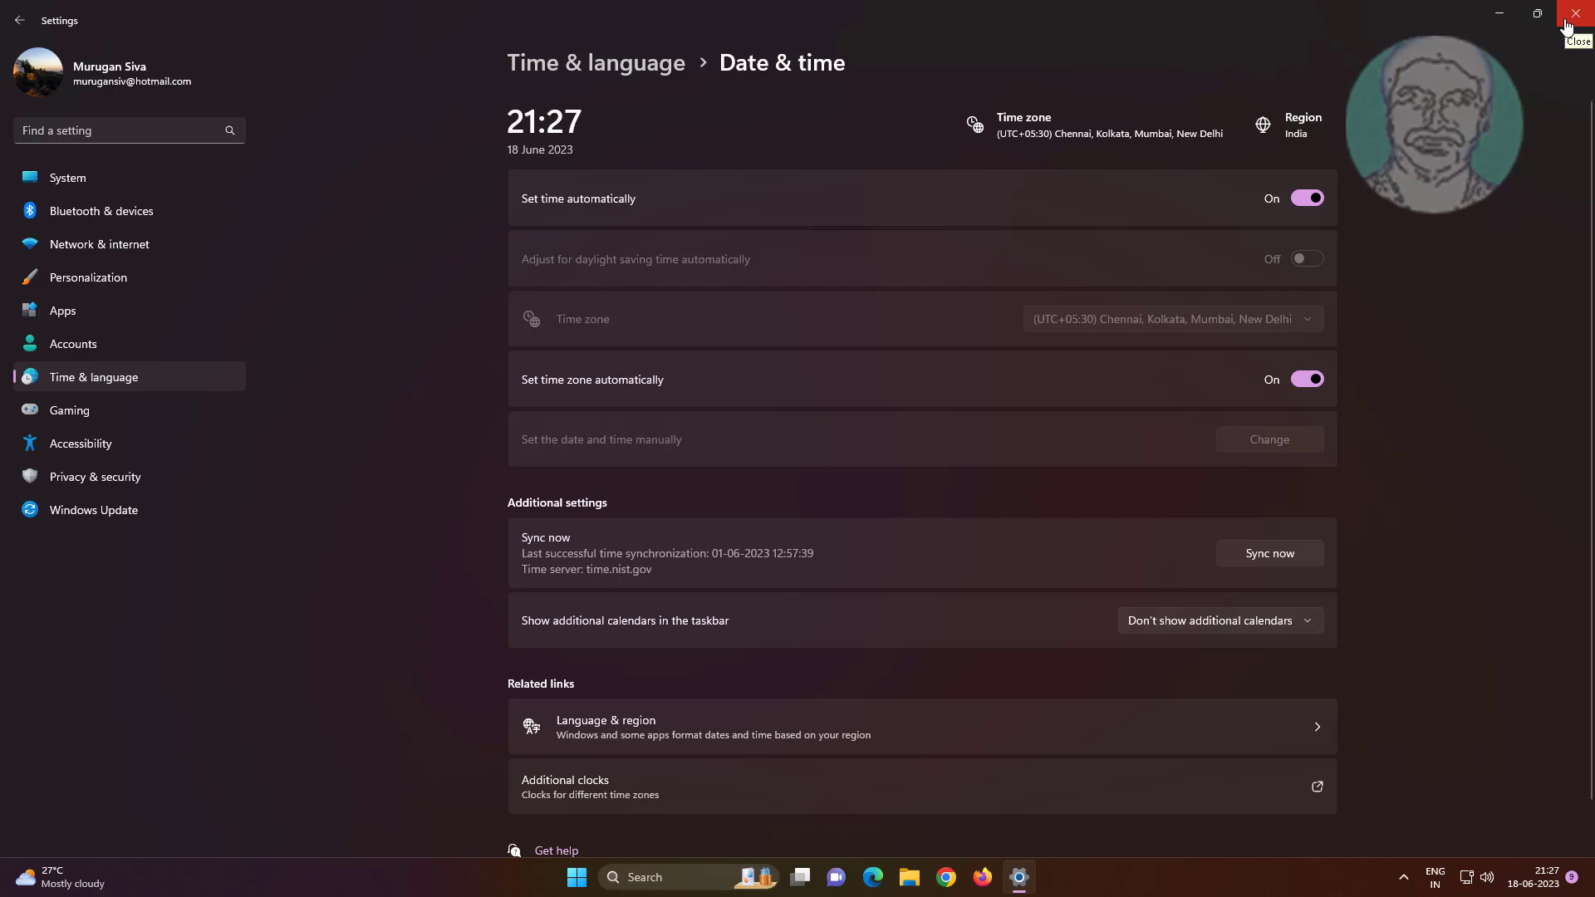
left_click(1574, 13)
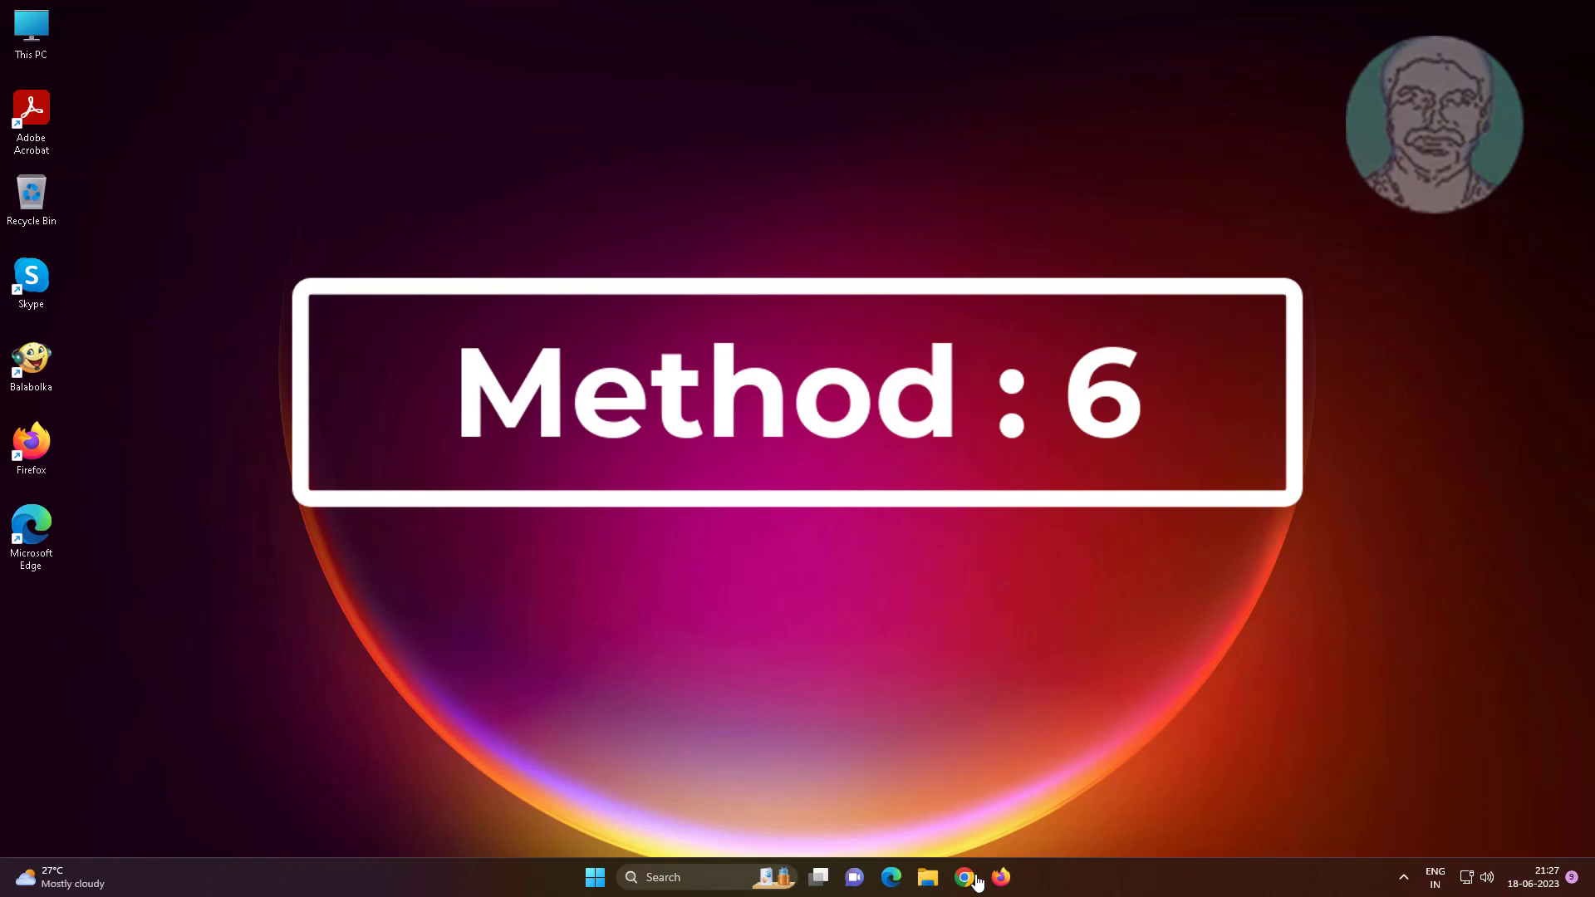
Step: Open Chrome's Settings and go to Privacy and security > Security
left_click(965, 878)
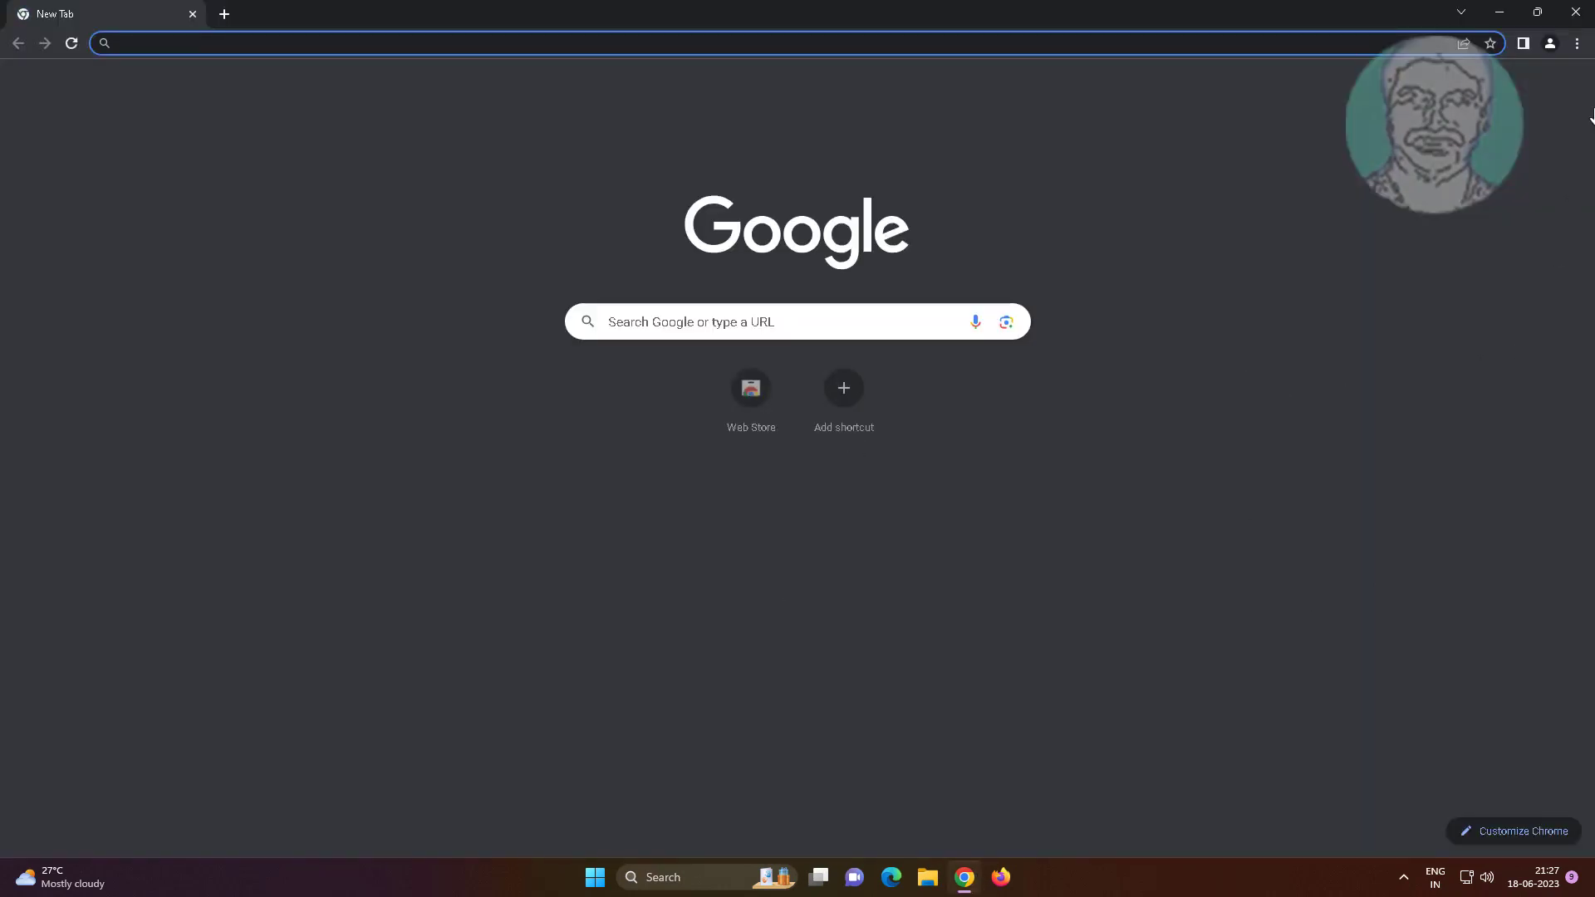
left_click(1578, 44)
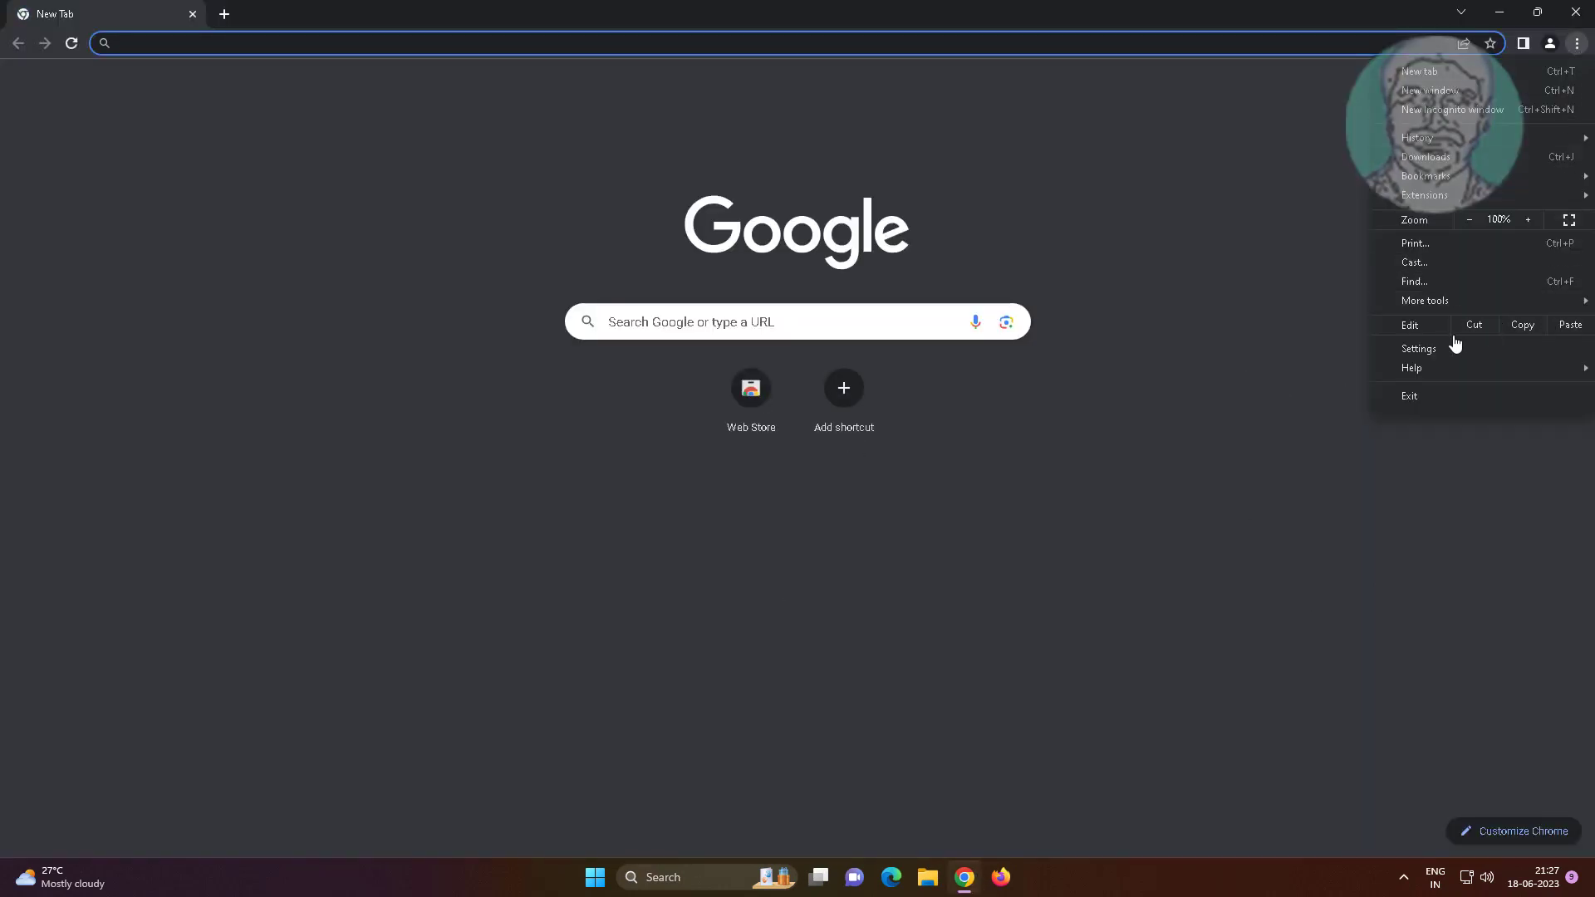
left_click(1429, 354)
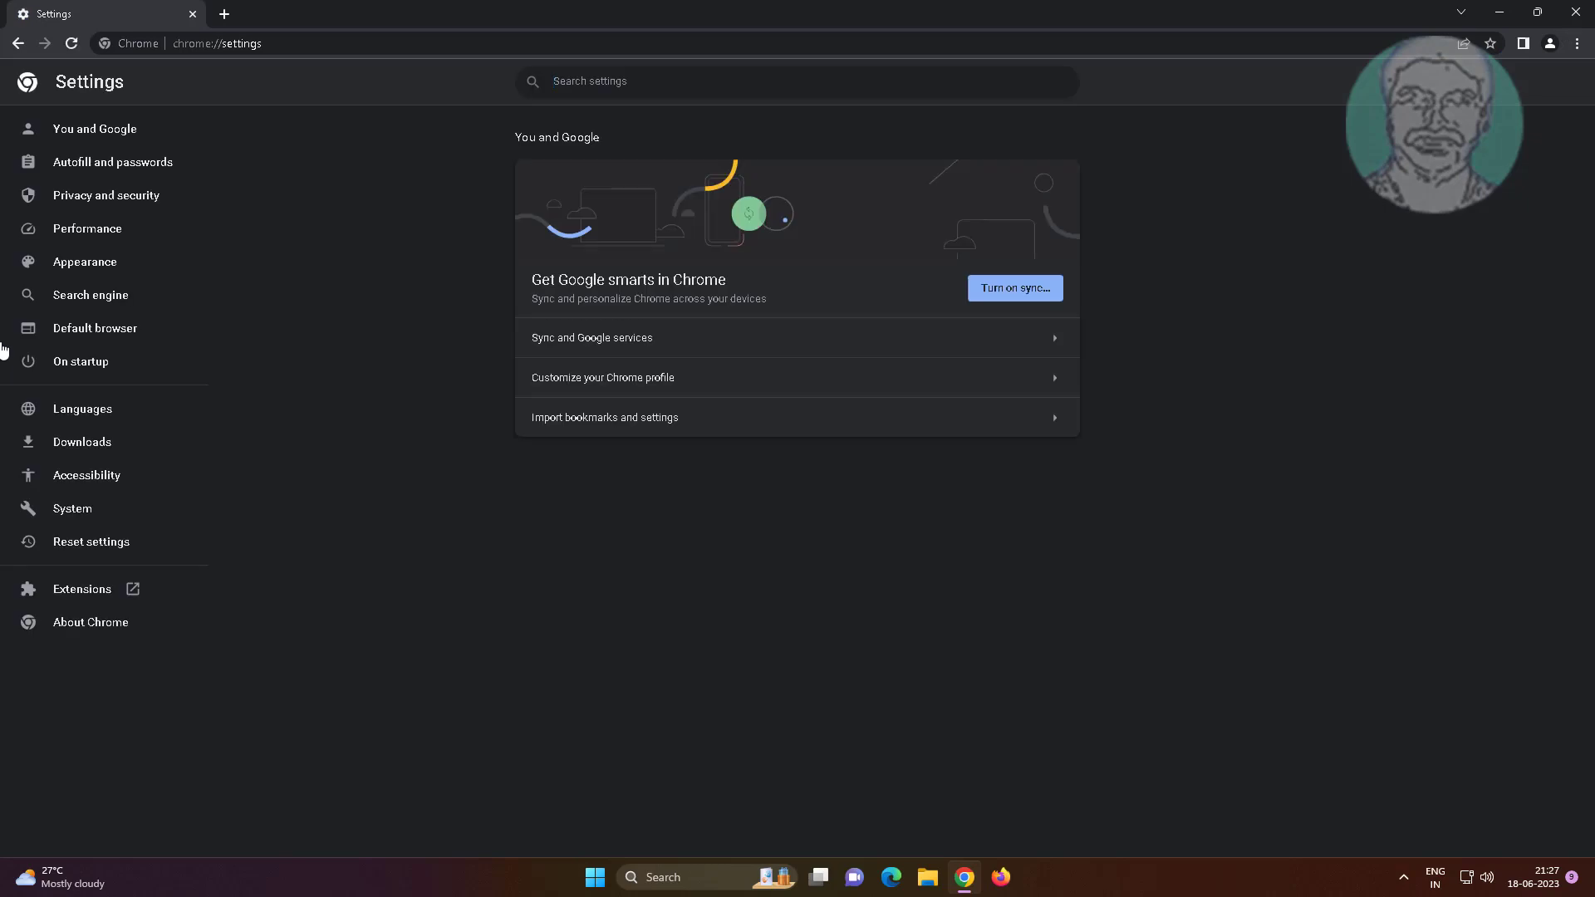
left_click(125, 198)
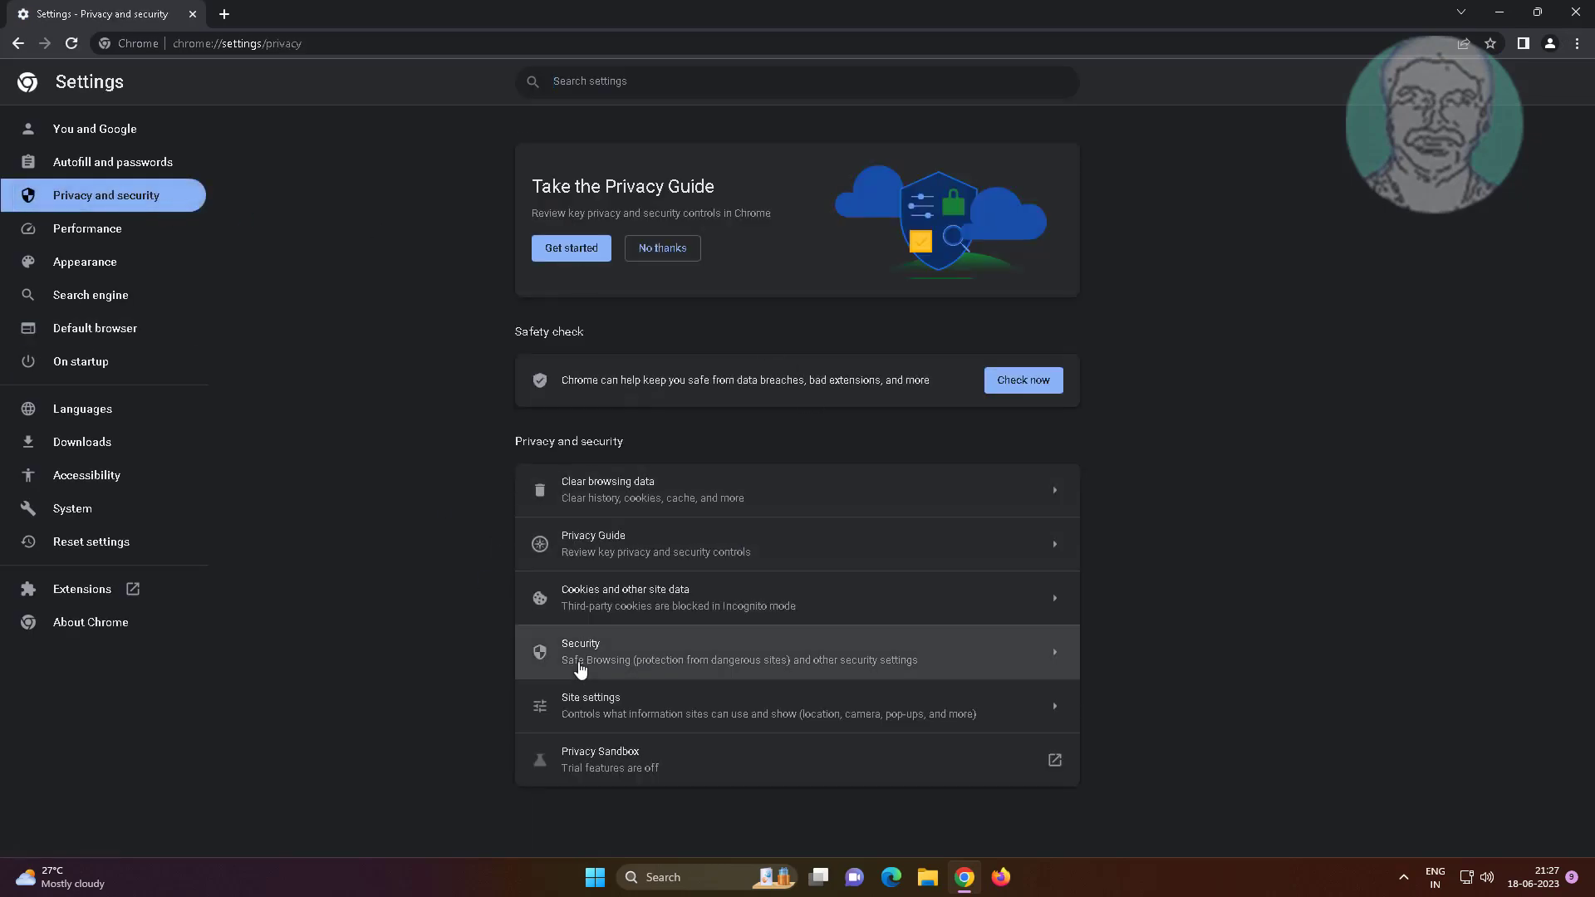
left_click(654, 650)
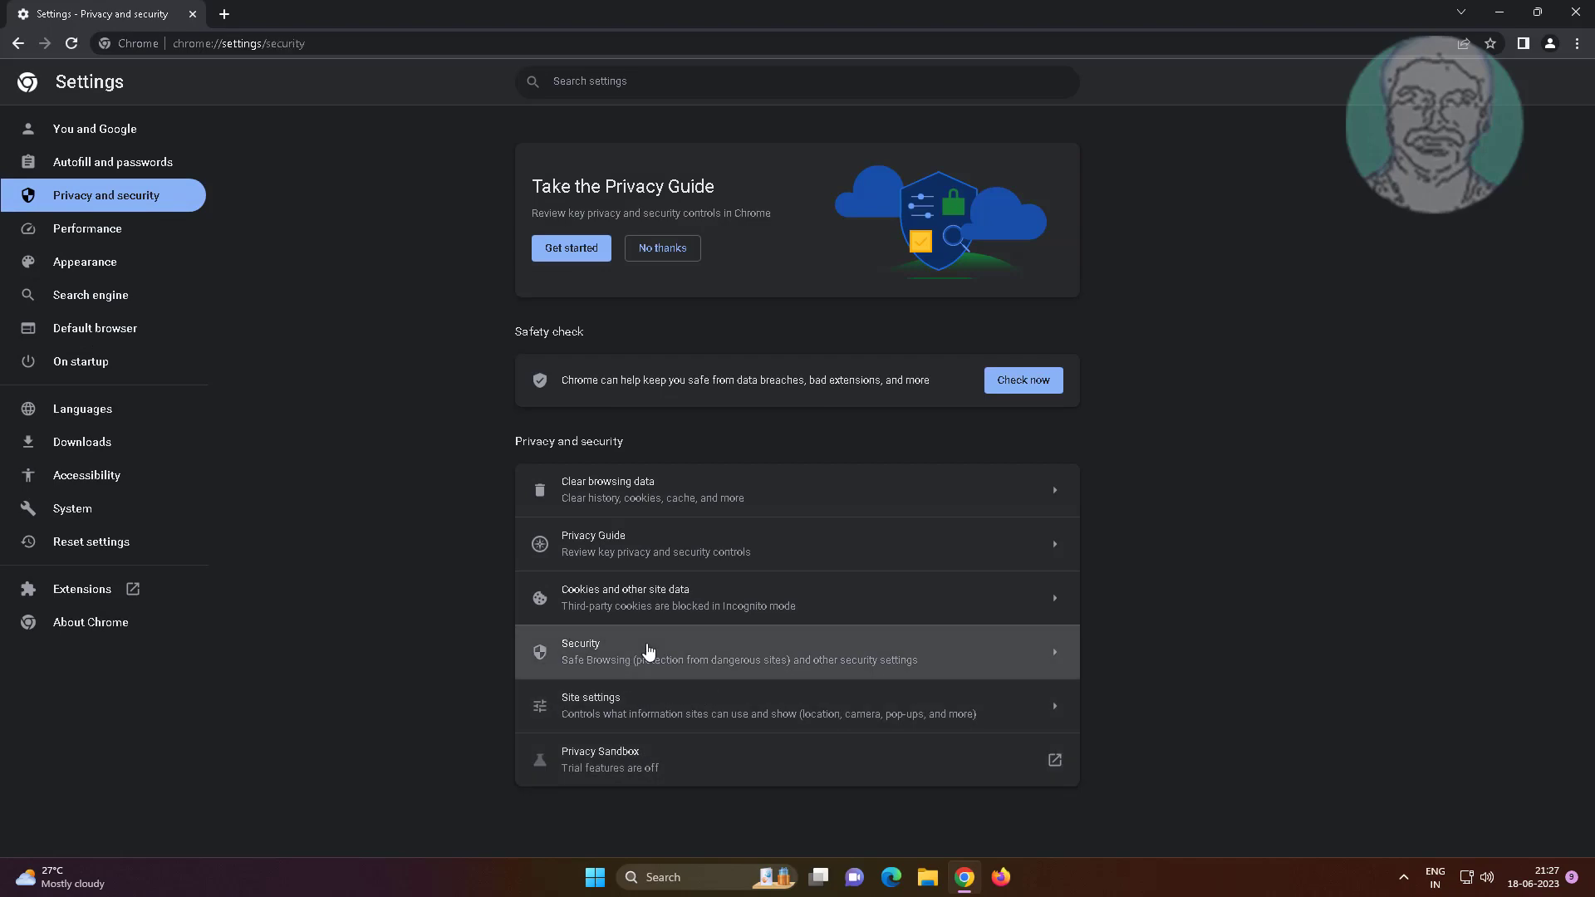
scroll(677, 575, "down", 3)
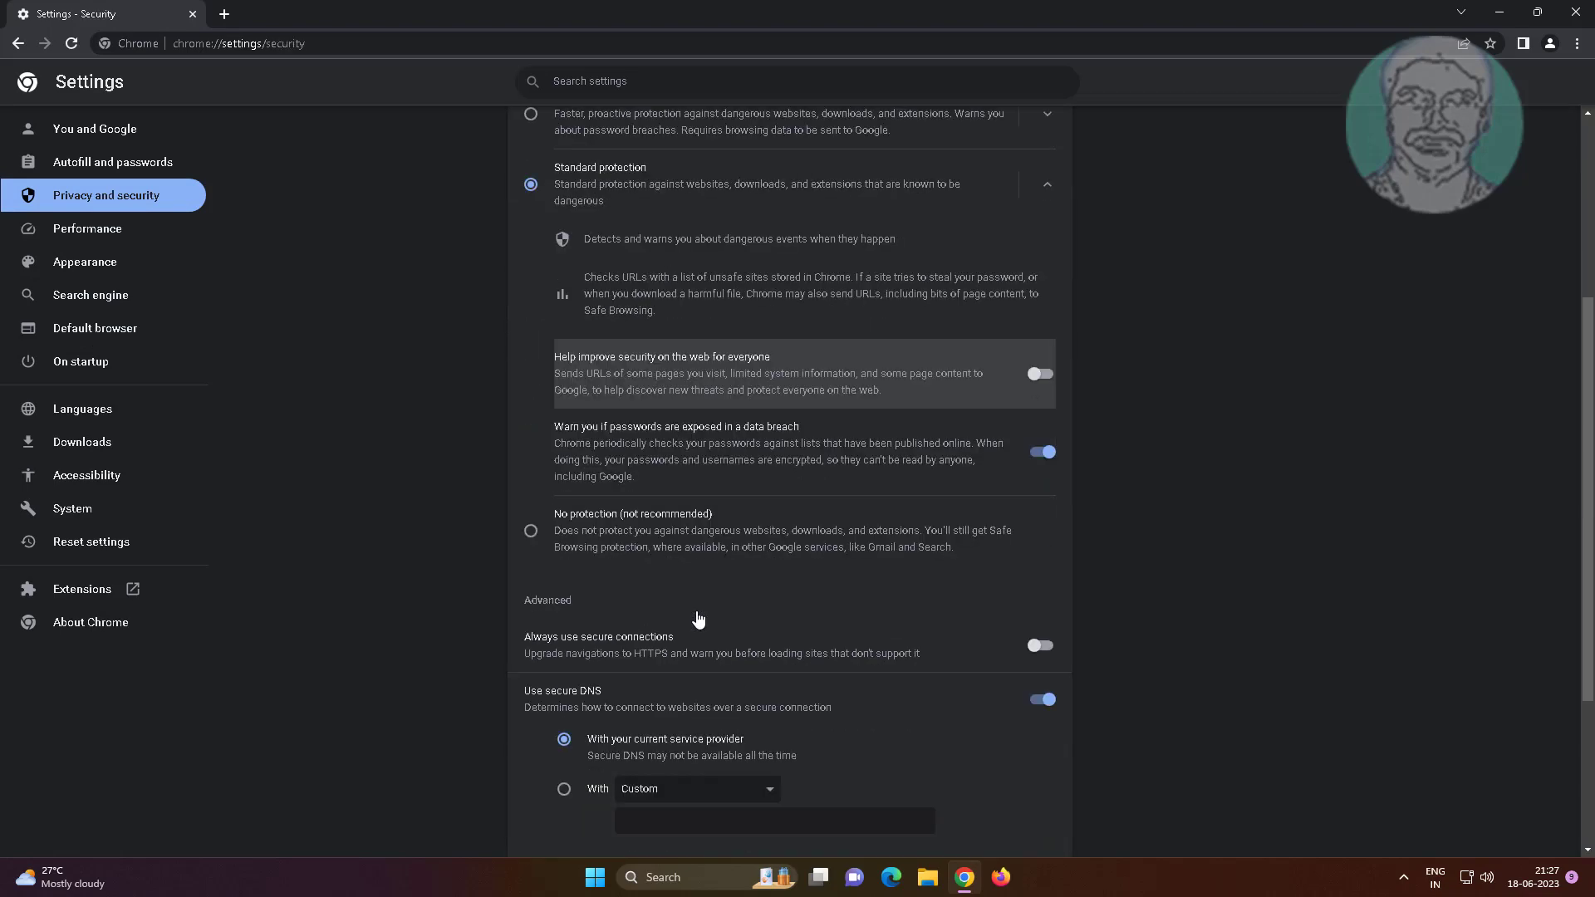
Step: Turn Safe Browsing to No protection and choose OpenDNS for secure DNS
left_click(532, 536)
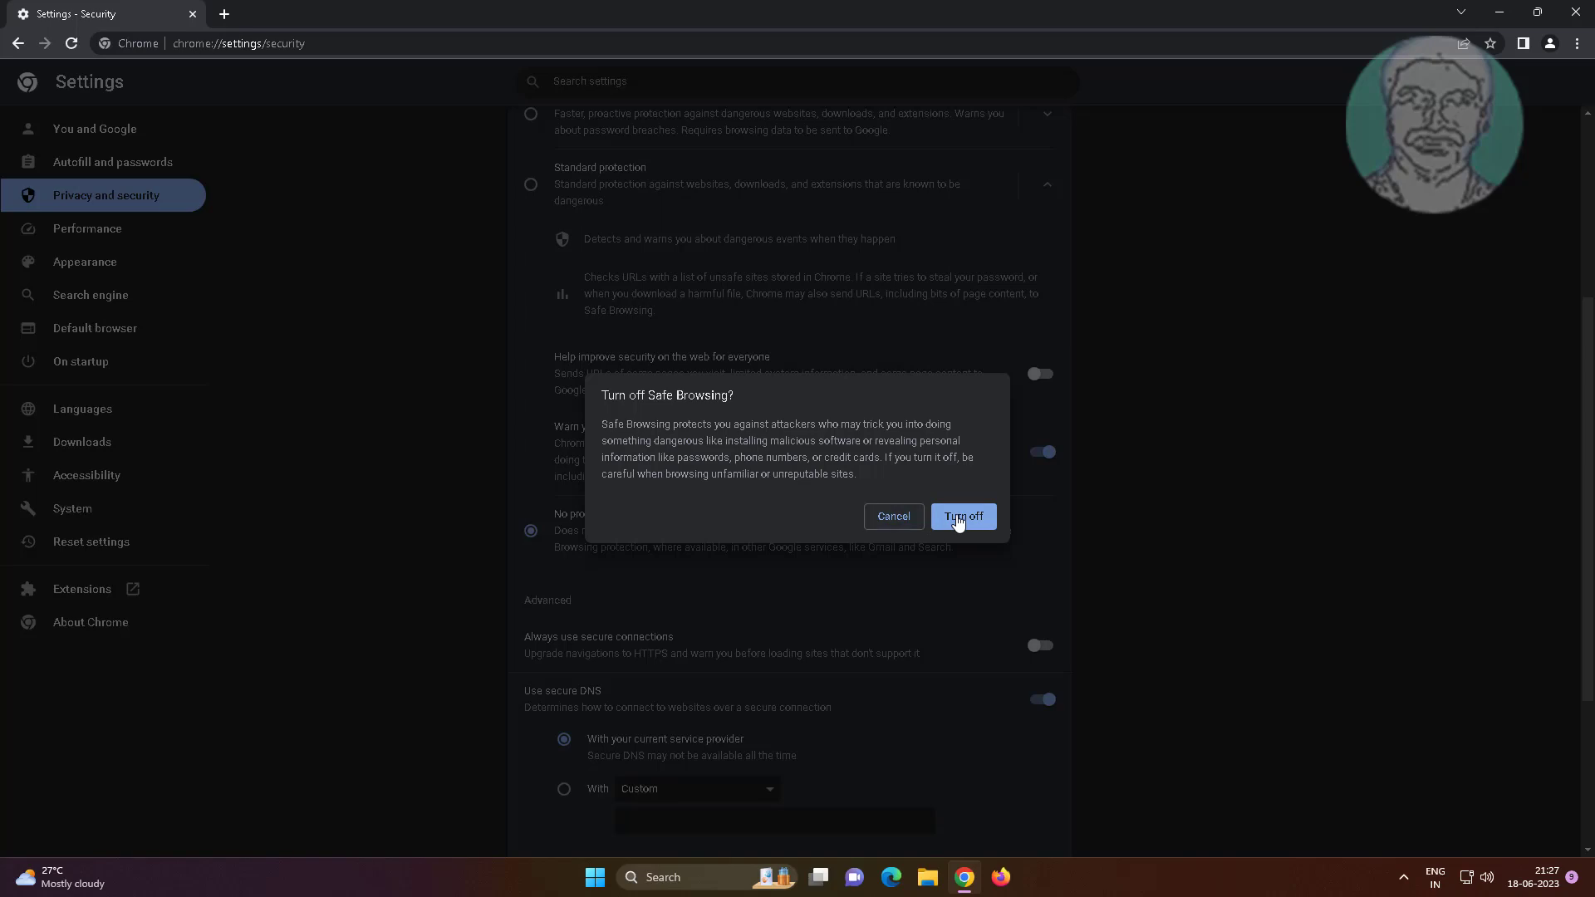
left_click(959, 519)
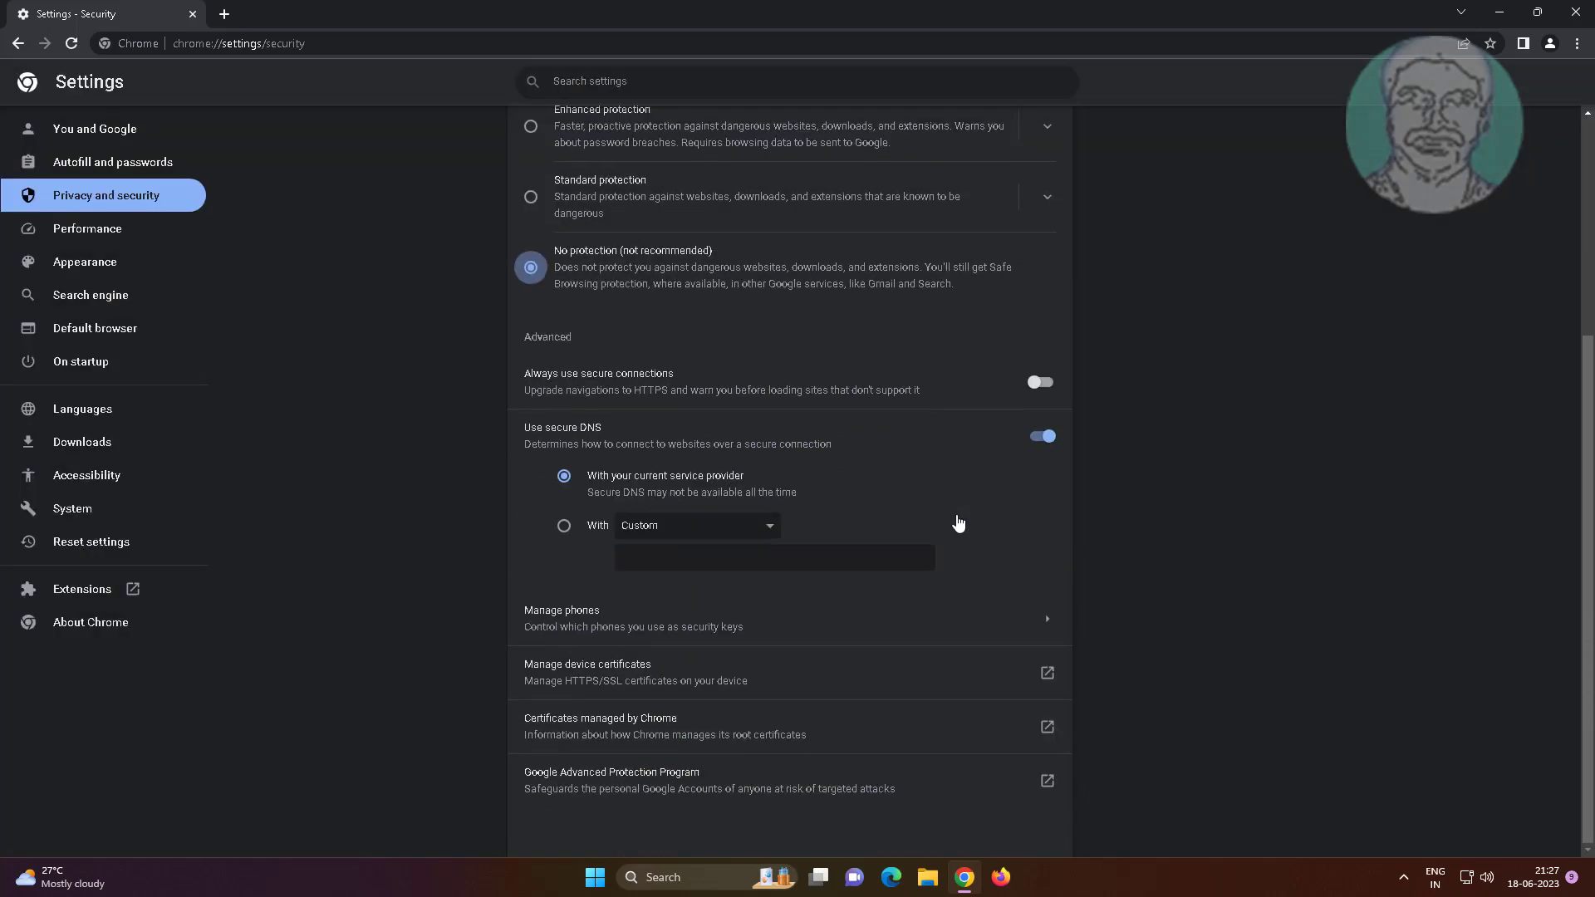
left_click(767, 526)
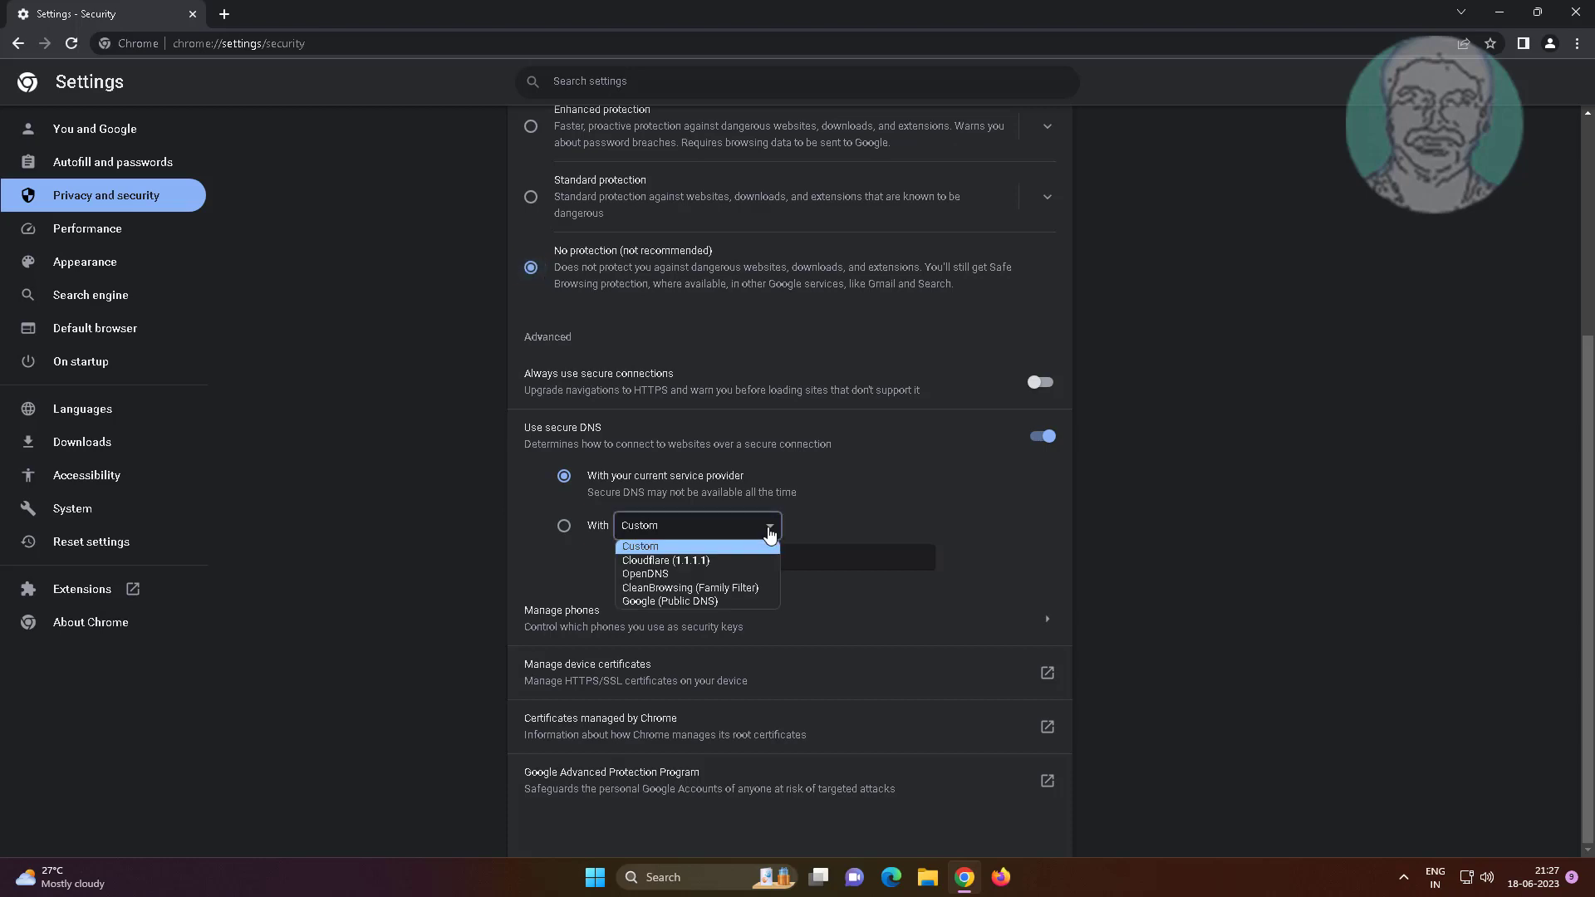
left_click(635, 574)
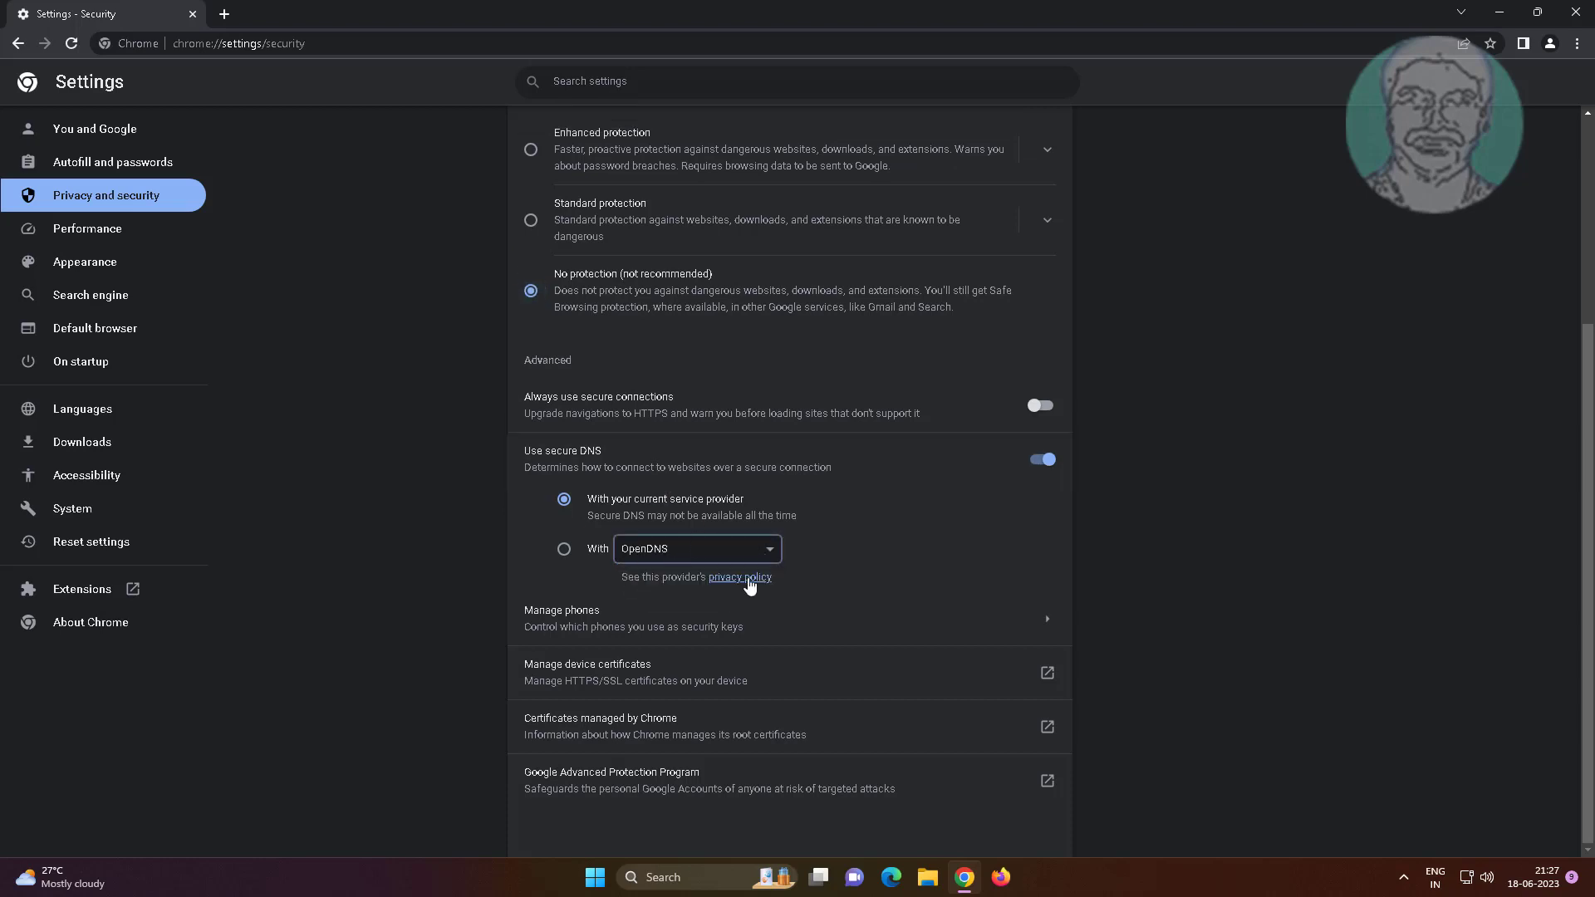